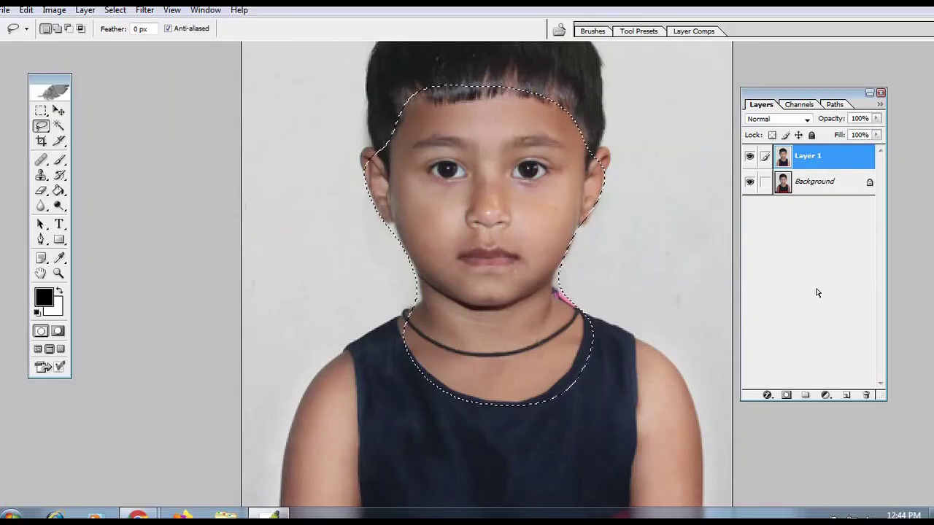
- Raise the Curves line (Input 94, Output 123) to brighten the child's face and shoulders
left_click_drag(777, 294, 774, 289)
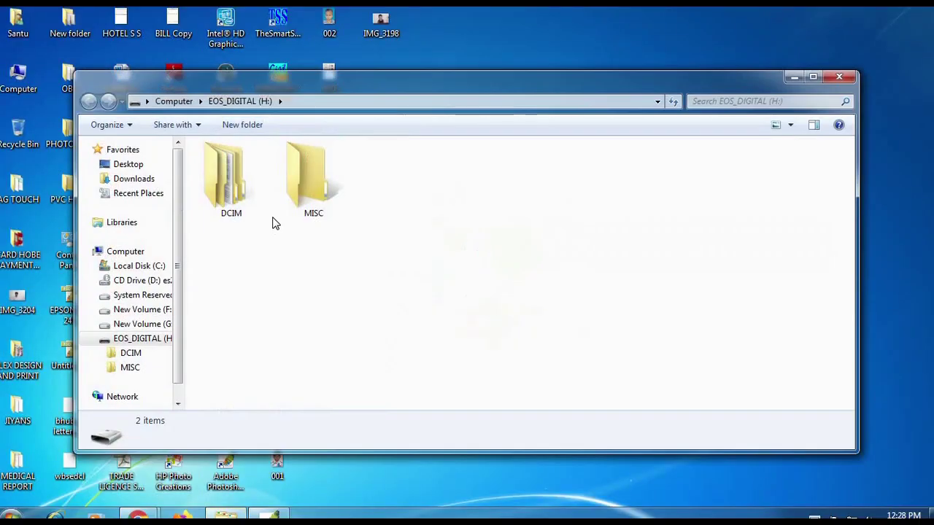
- Open IMG_3198 from the card's DCIM > 101CANON folder in Photoshop
double_click(220, 175)
double_click(241, 182)
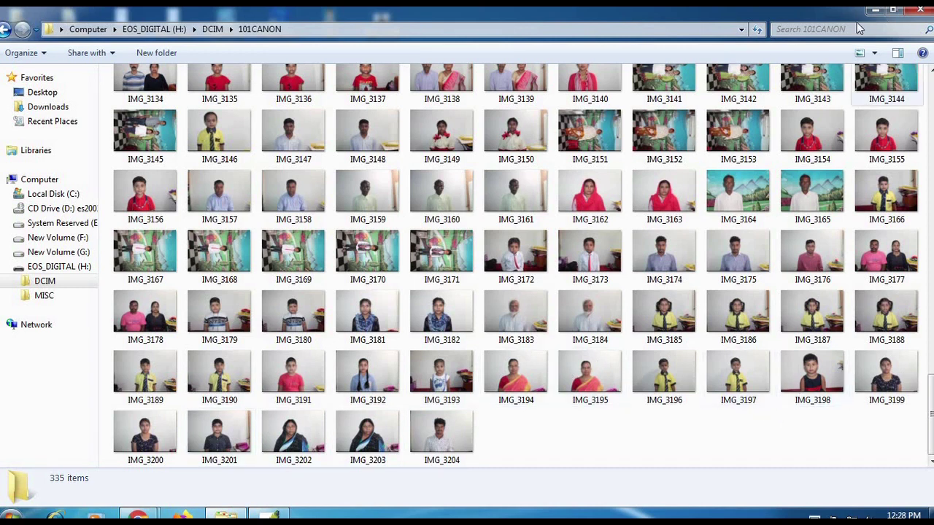
double_click(828, 19)
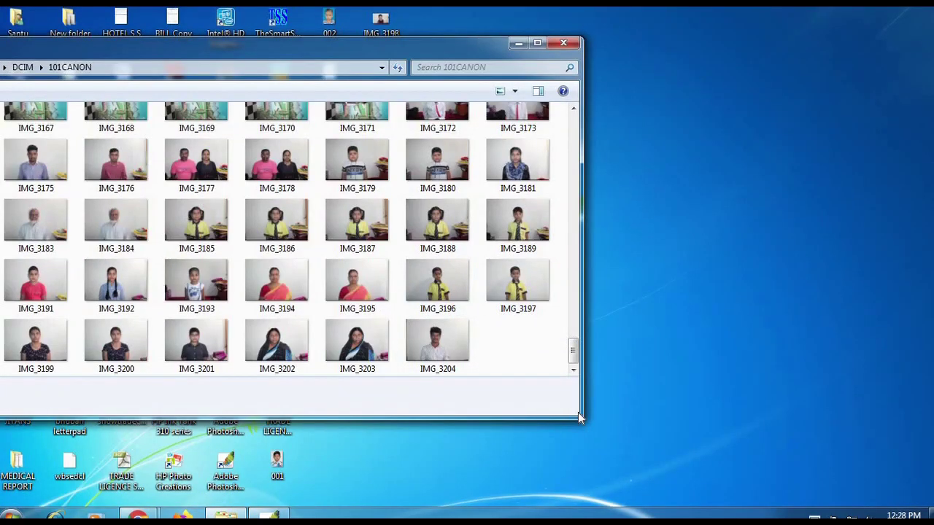
left_click_drag(580, 415, 753, 473)
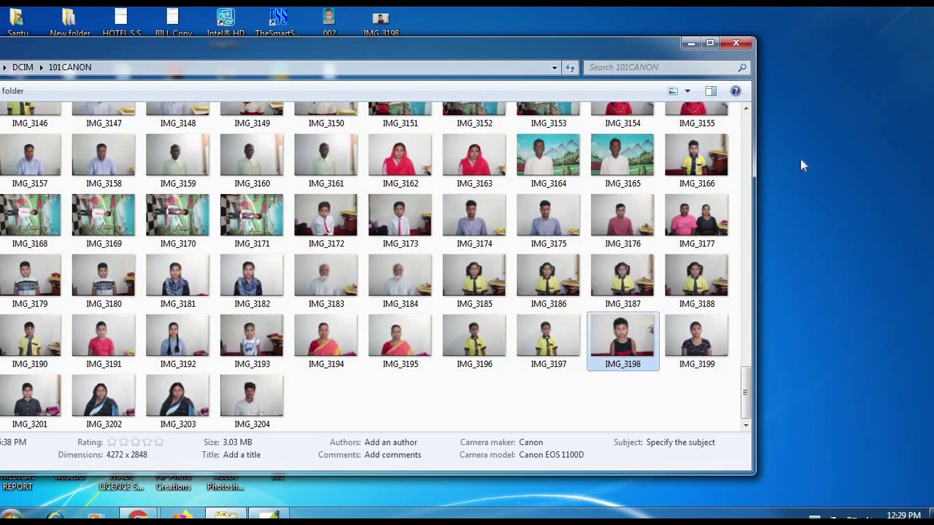
left_click_drag(622, 340, 847, 26)
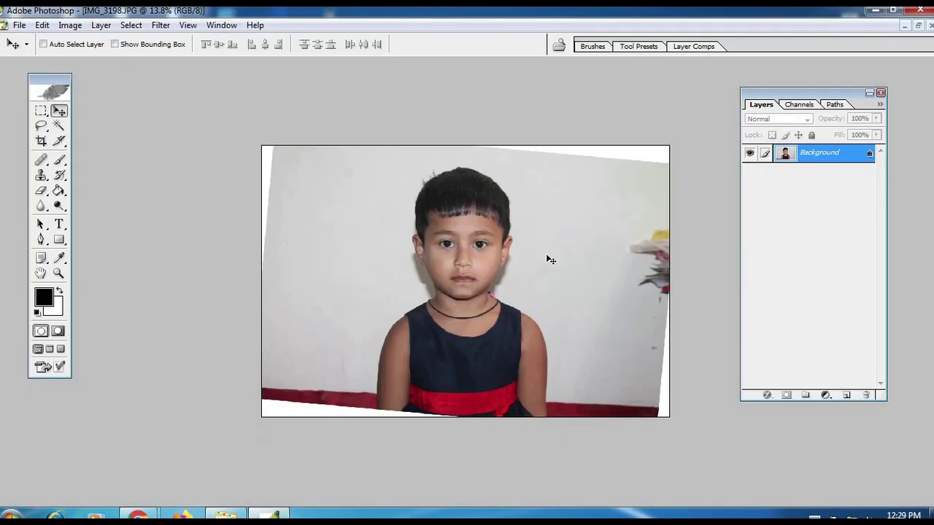
key("ctrl+0")
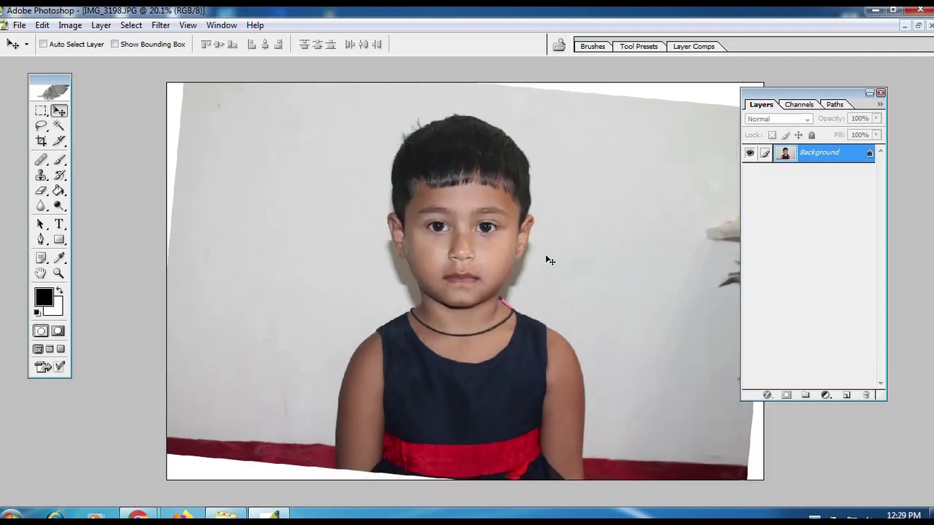
key("ctrl+0")
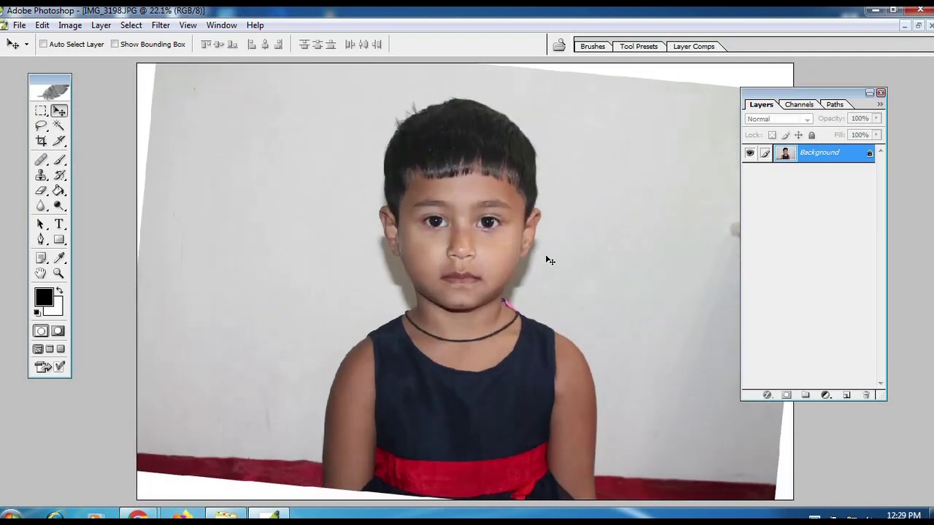
key("ctrl+0")
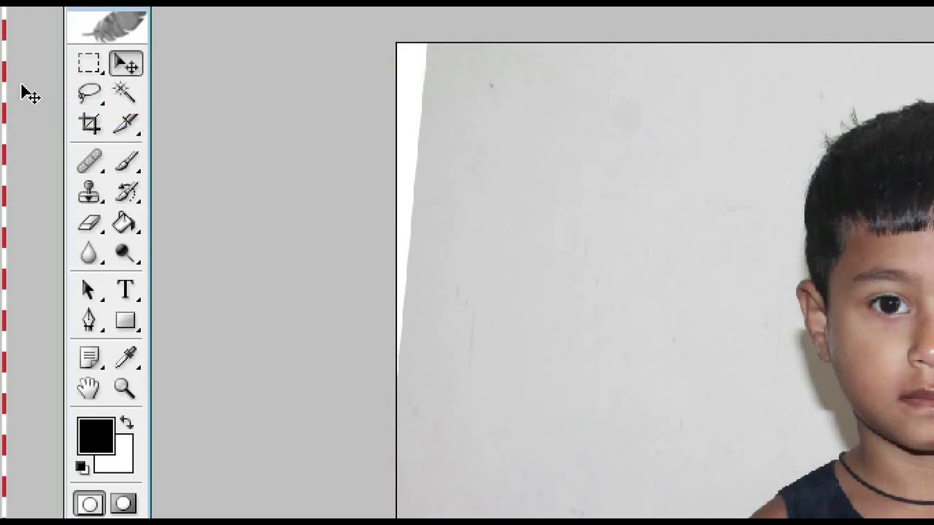
left_click(90, 125)
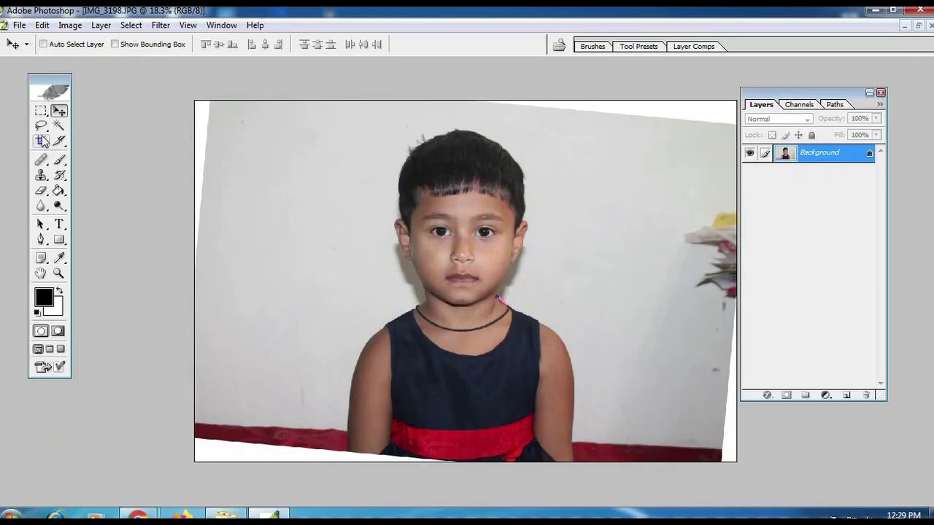
- Set the Crop tool to a fixed size of 3 cm wide by 4 cm high
left_click(41, 141)
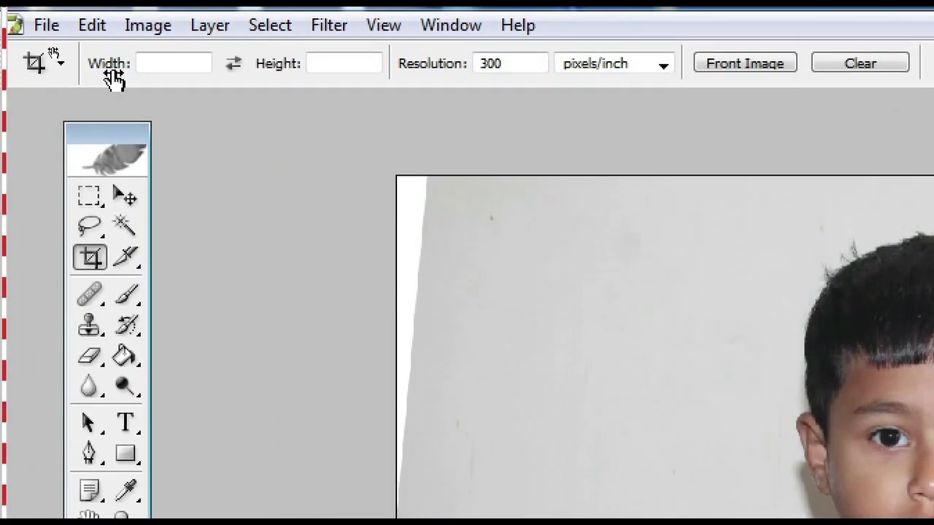
left_click(95, 43)
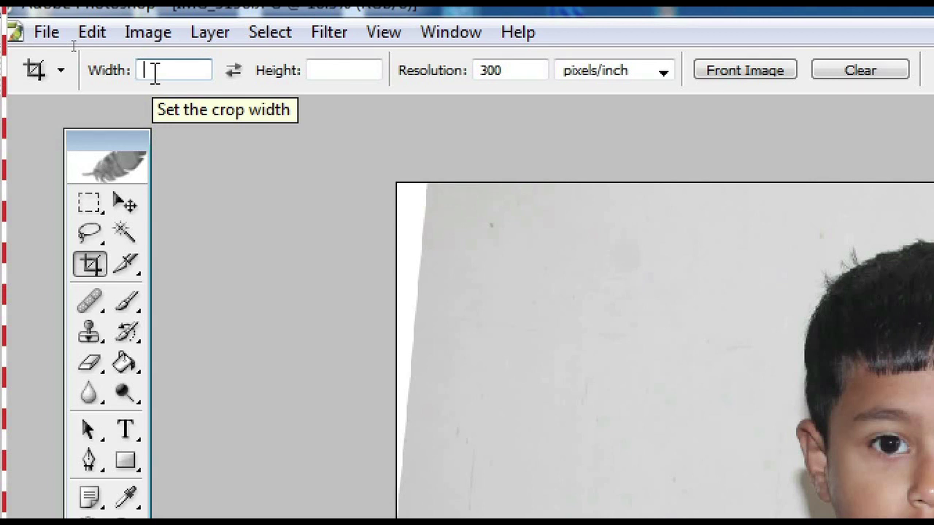
type("4.5")
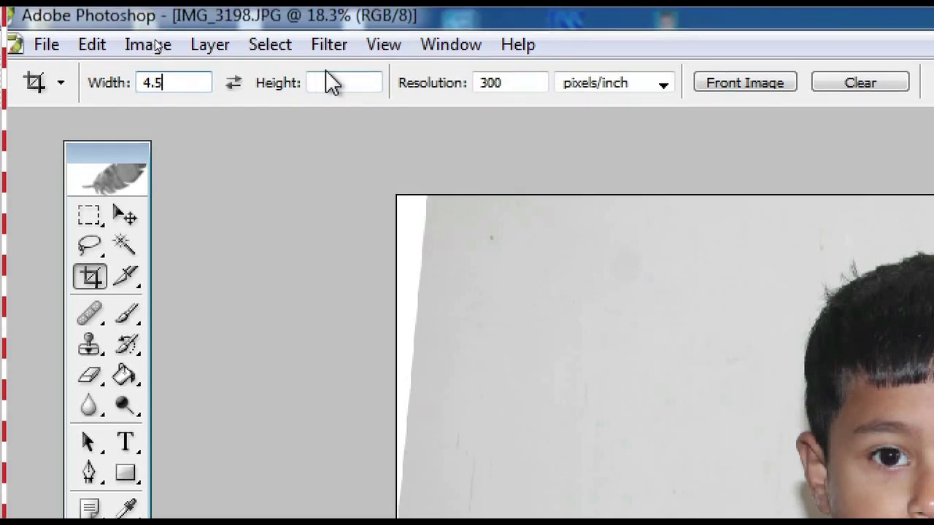
left_click(328, 83)
type(".5")
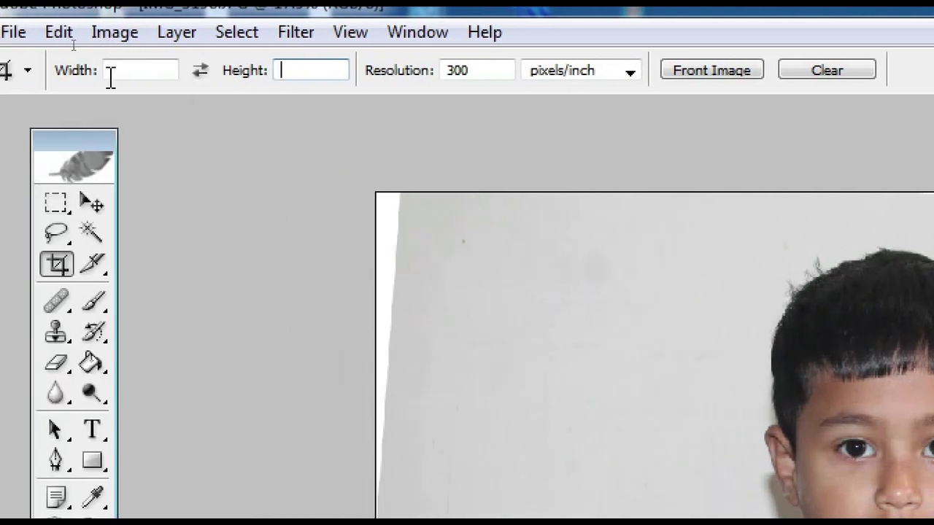
left_click(73, 45)
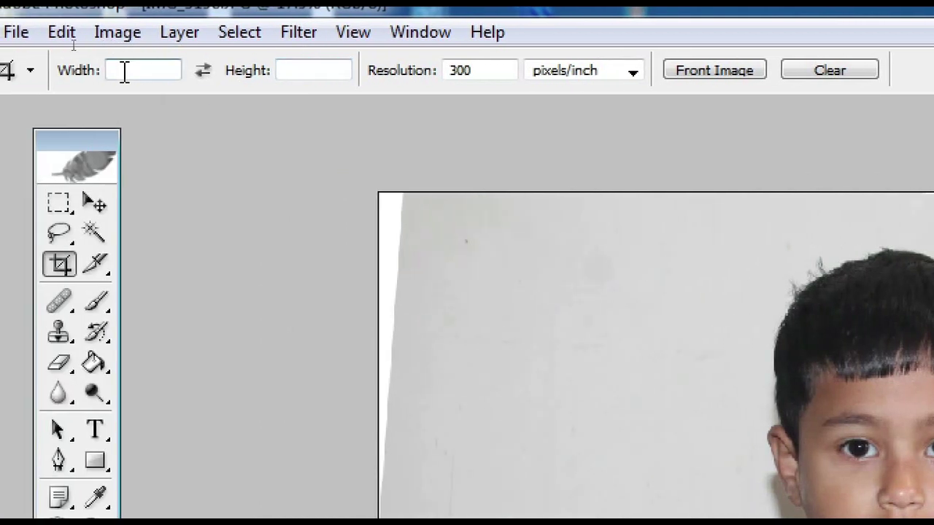
type("3")
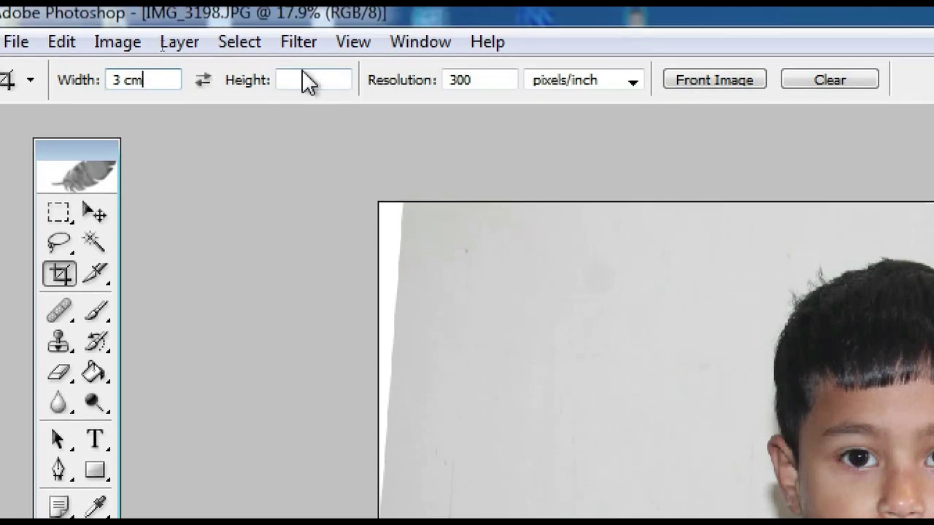
left_click(303, 81)
type("4")
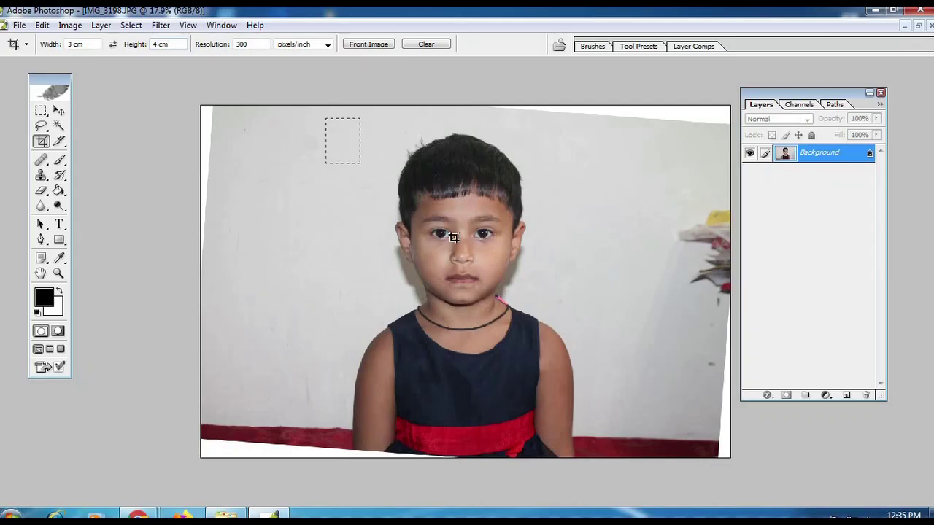
- Draw the crop box around the child, nudge it right, and apply the crop
left_click_drag(452, 237, 753, 467)
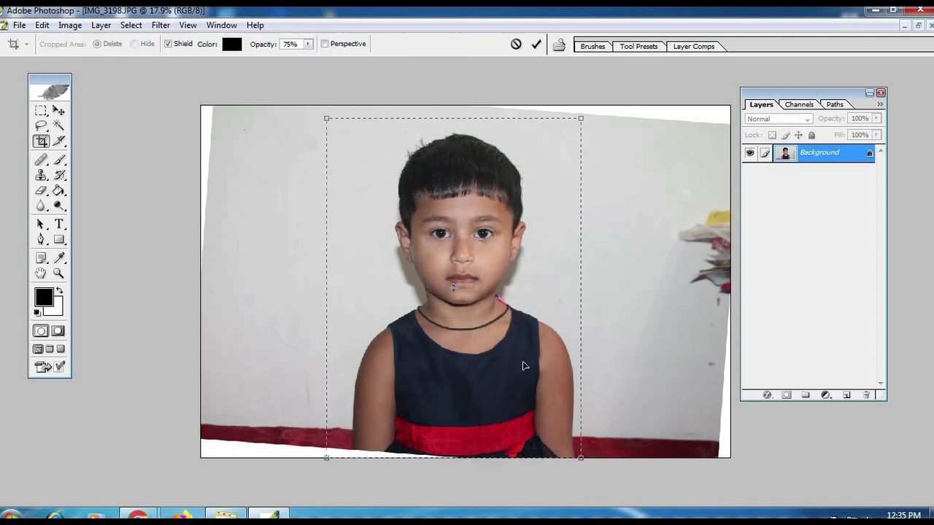
key("Right")
key("Right")
key("Right")
key("Right")
key("Right")
key("Right")
key("Right")
key("Right")
key("Right")
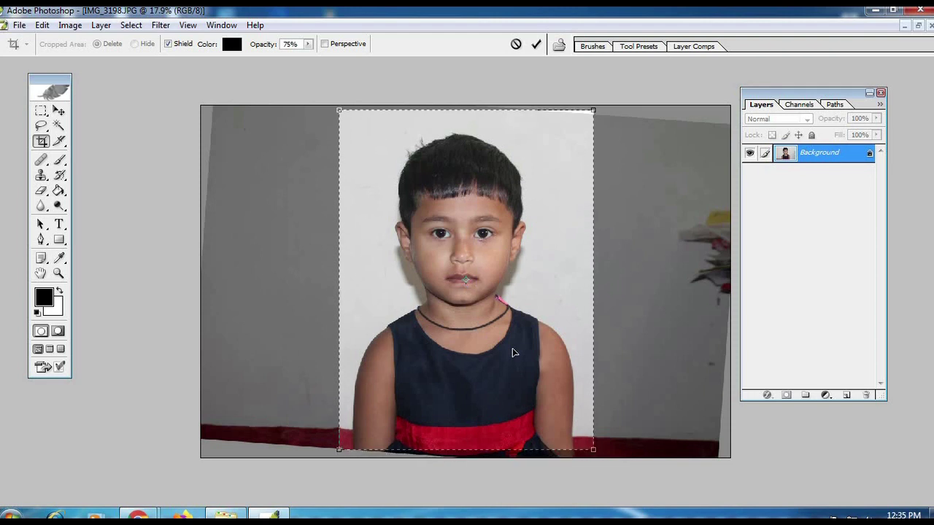
key("Return")
right_click(375, 104)
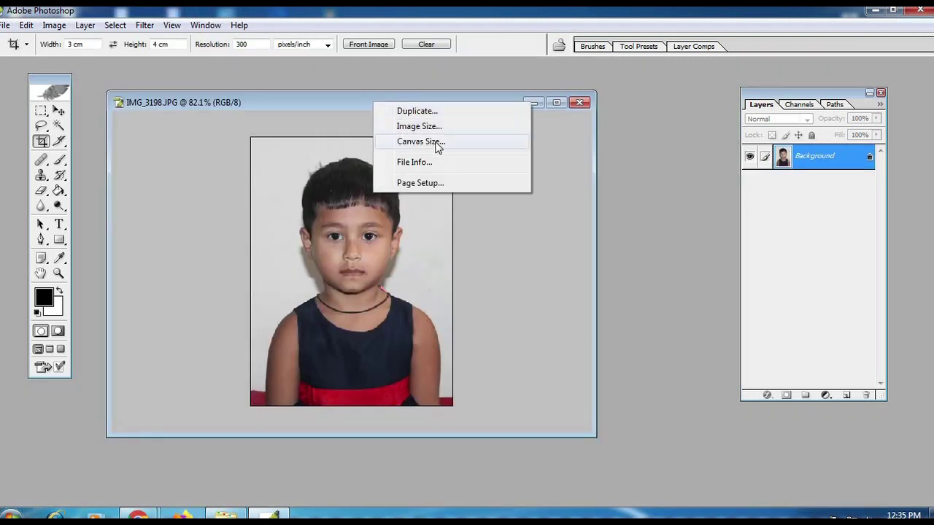
- Set the canvas size to 3 cm wide by 4 cm high, with height in centimetres
left_click(436, 143)
left_click(503, 259)
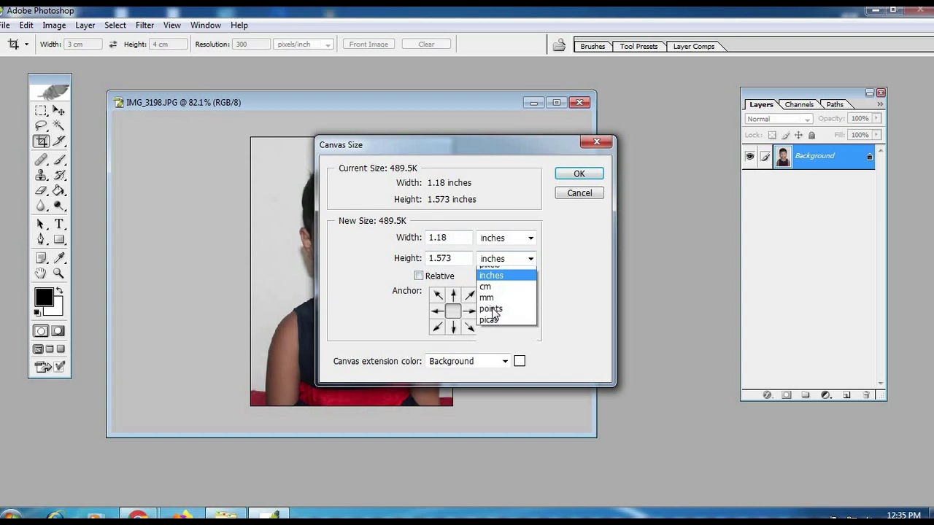
left_click(496, 305)
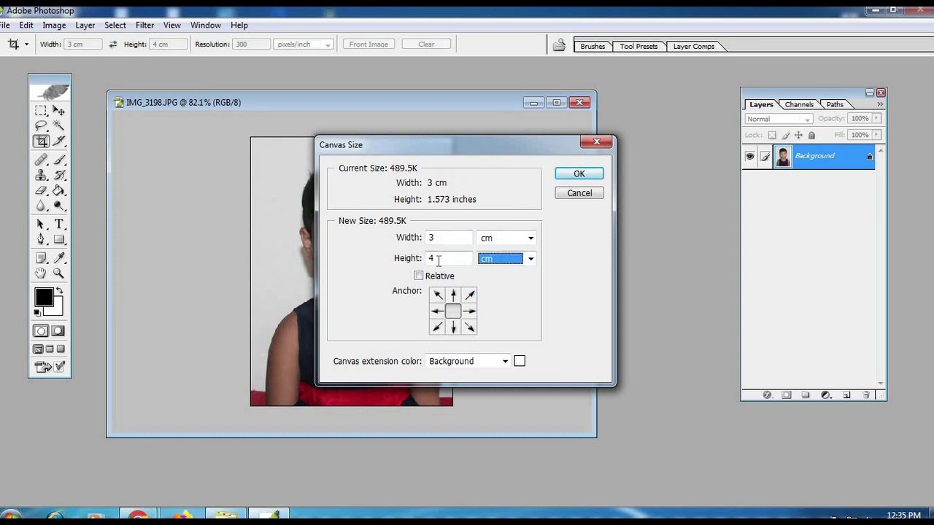
left_click(579, 173)
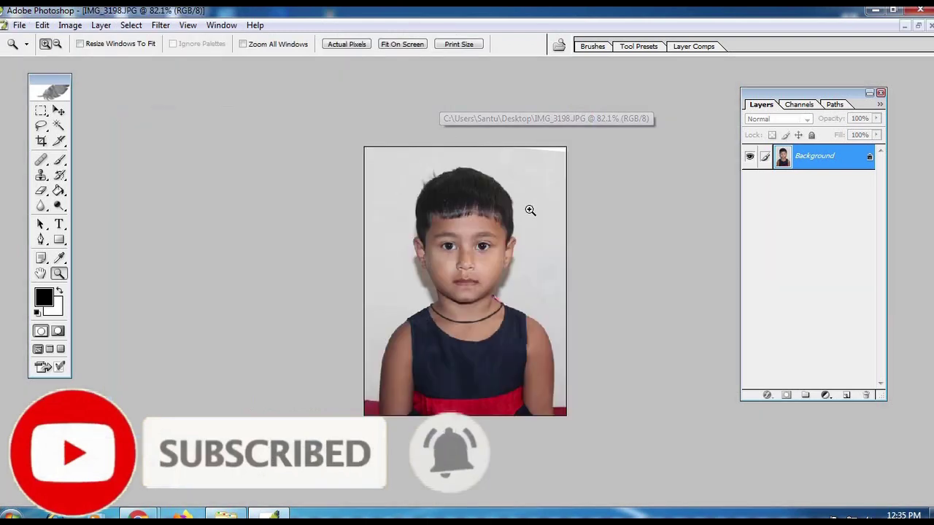
left_click(530, 211)
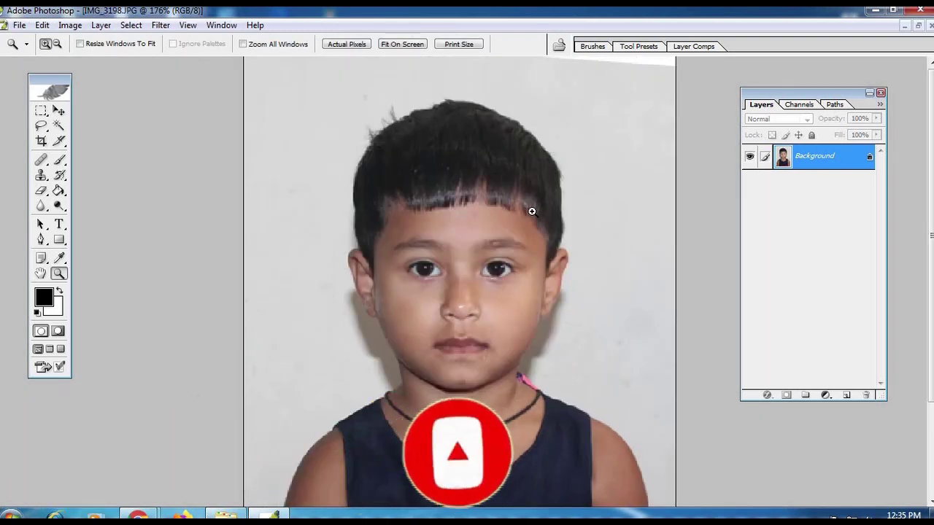
- Zoom in to 400% near the ear and hide the panels for more room
scroll(540, 246, "down", 3)
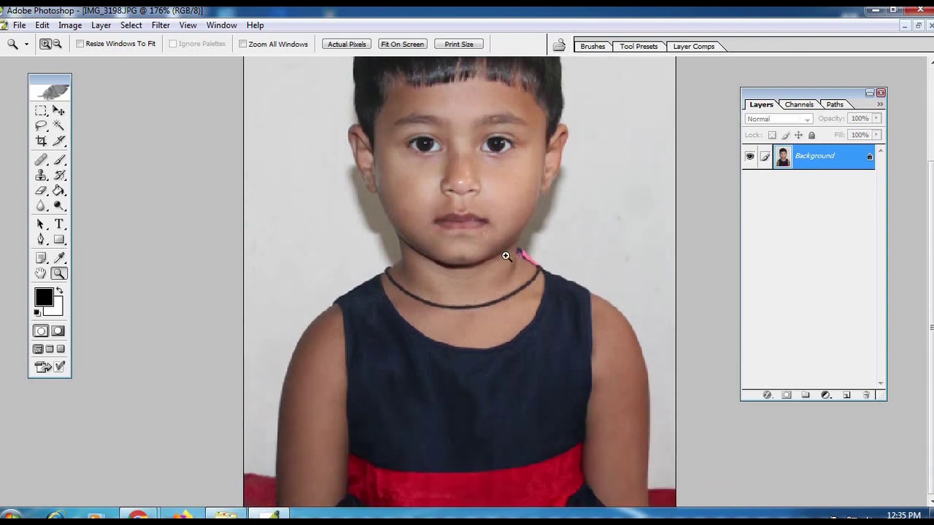
scroll(505, 256, "up", 1)
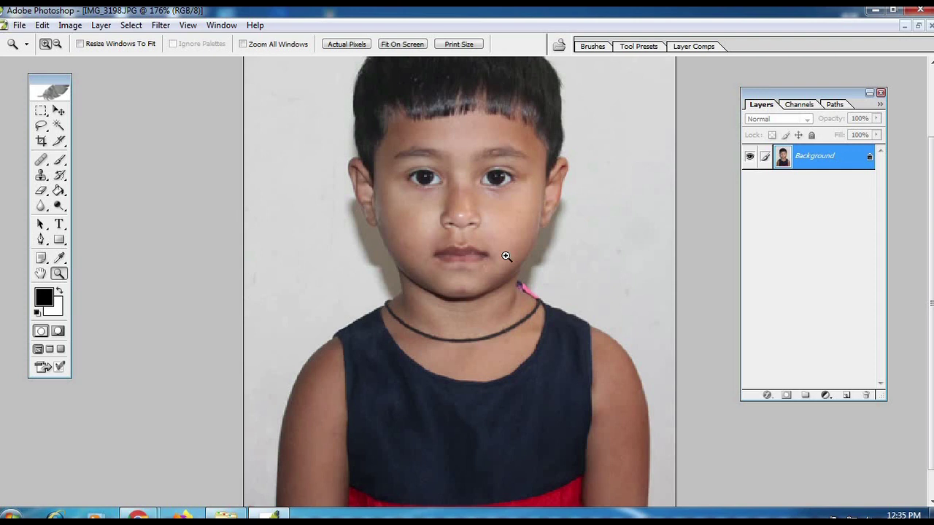
left_click(506, 256)
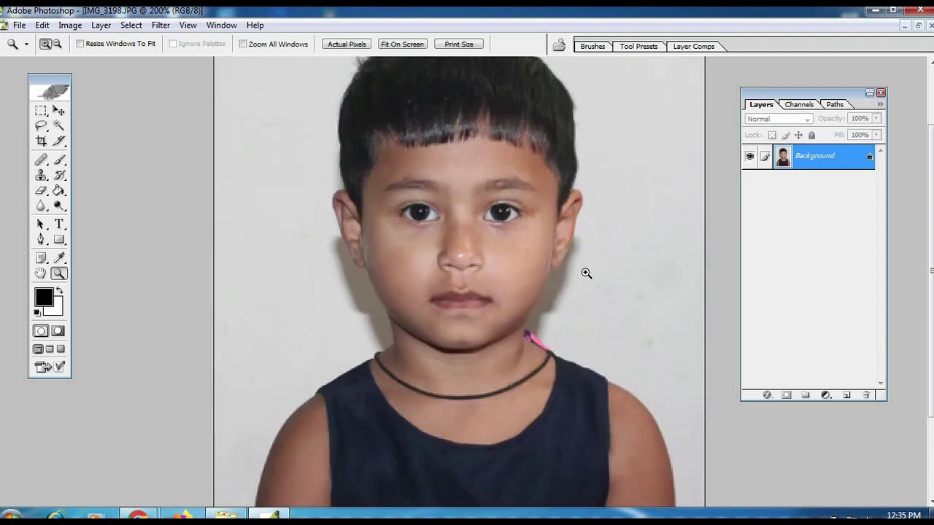
left_click(585, 281)
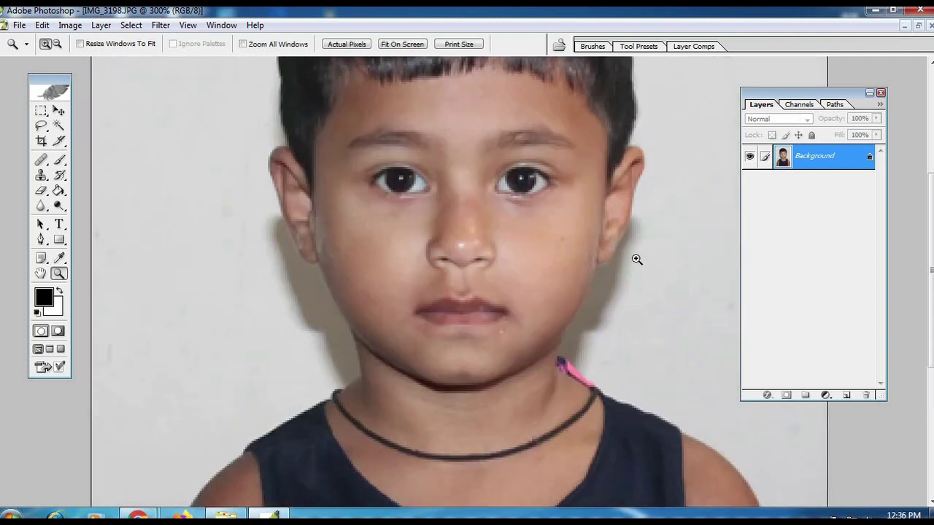
left_click(654, 234)
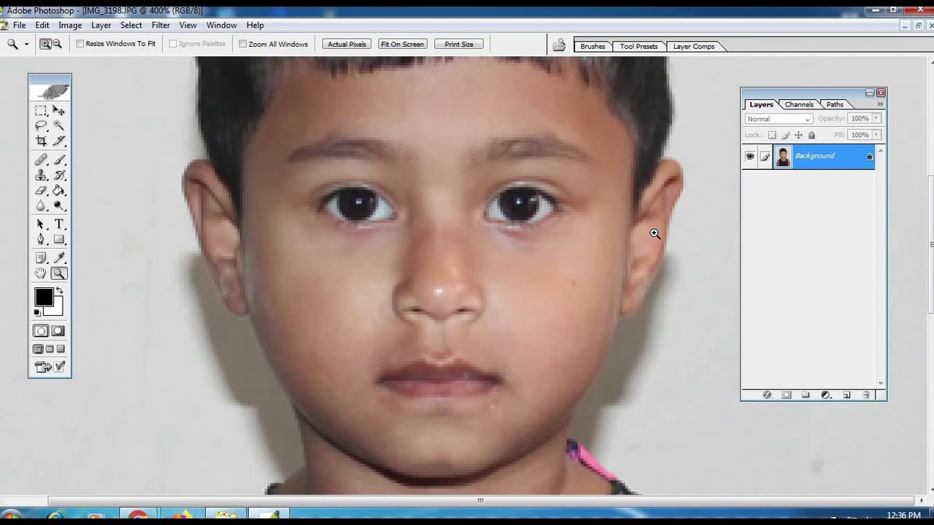
key("p")
scroll(668, 218, "down", 1)
key("Tab")
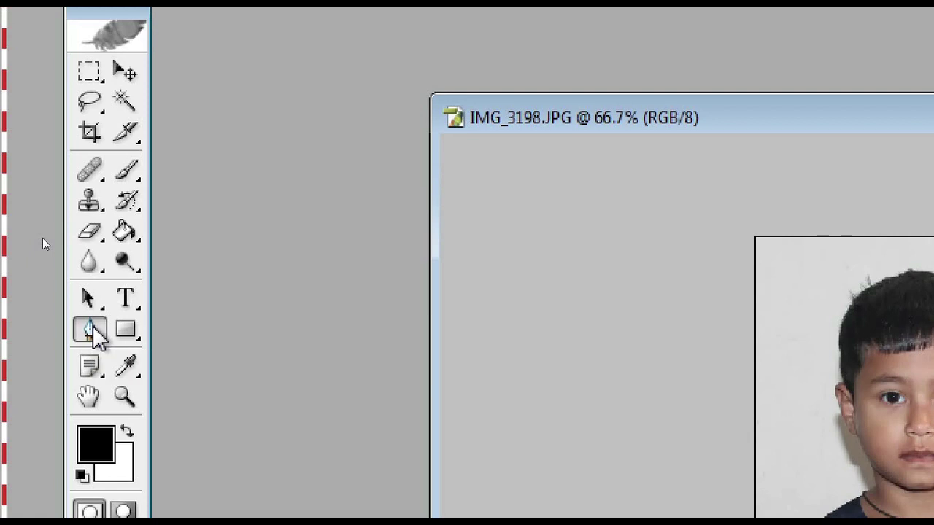
- Zoom in on the child's face step by step up to 500%
key("z")
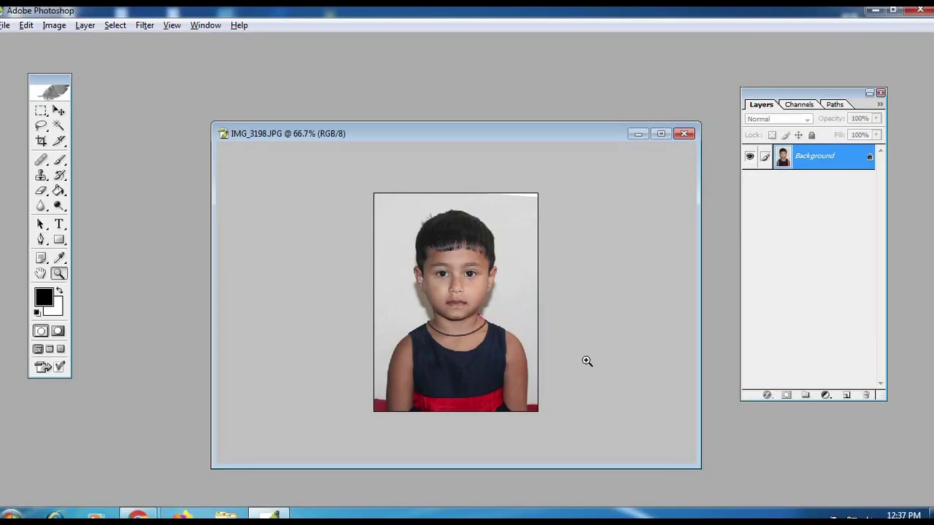
left_click(545, 172)
double_click(548, 137)
left_click(559, 260)
left_click(579, 256)
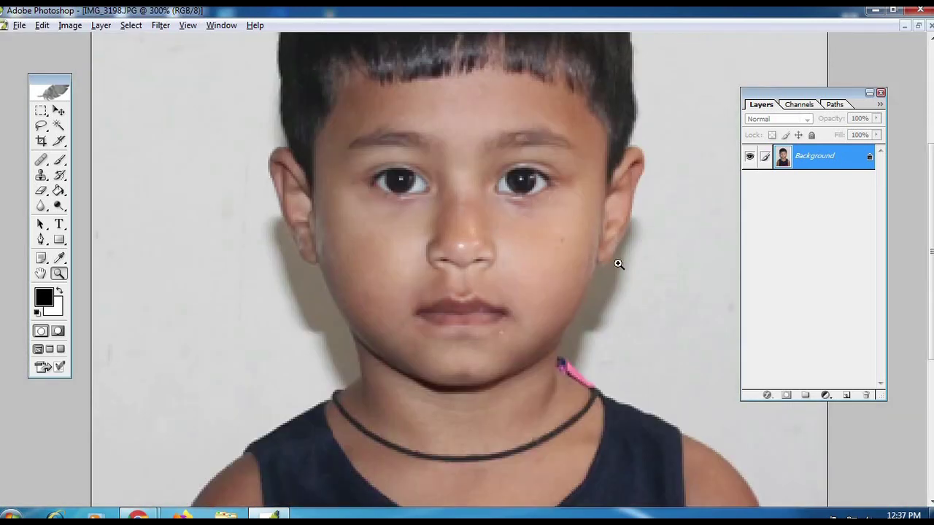
left_click(645, 268)
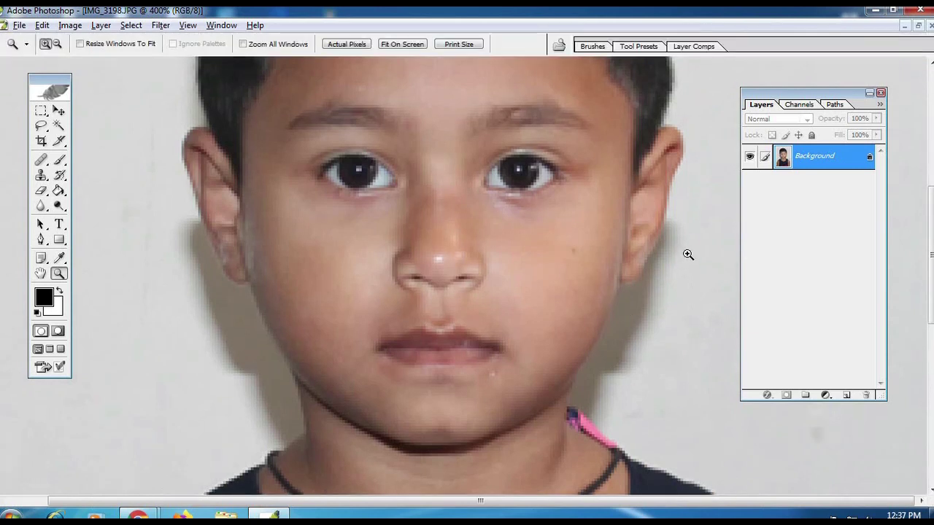
left_click(688, 253)
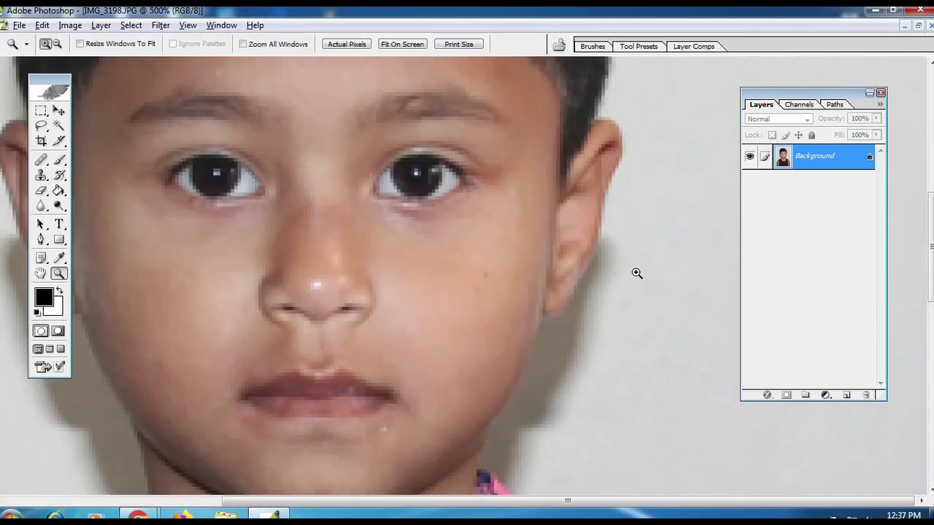
- Convert the traced jaw-shadow path into a selection
key("p")
scroll(648, 162, "down", 1)
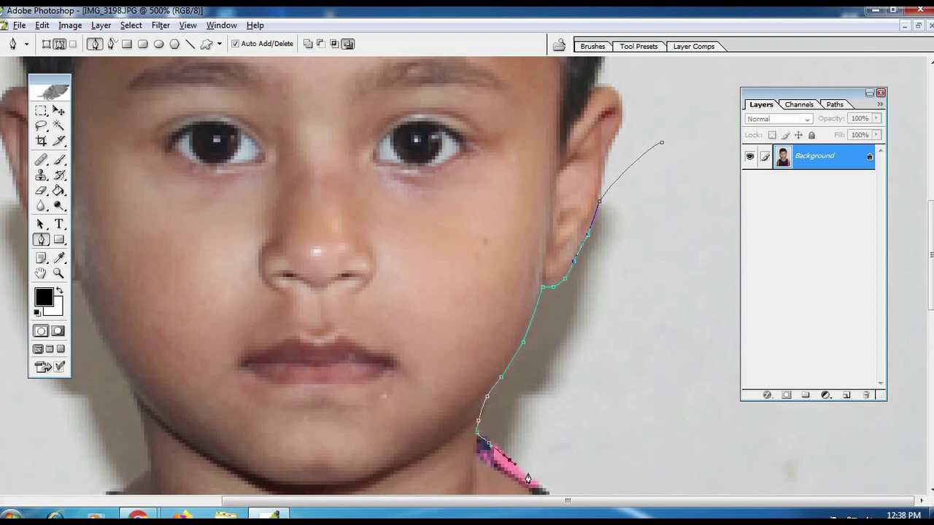
key("ctrl+Return")
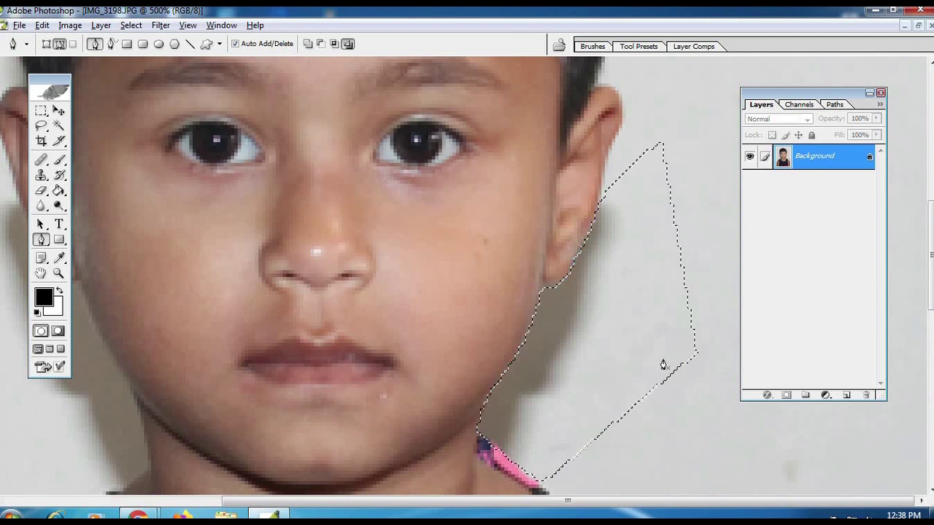
scroll(423, 192, "left", 5)
scroll(267, 163, "left", 3)
- Trace a Pen path around the left jaw shadow and convert it to a selection
left_click_drag(232, 115, 258, 106)
left_click(310, 142)
left_click_drag(329, 195, 330, 197)
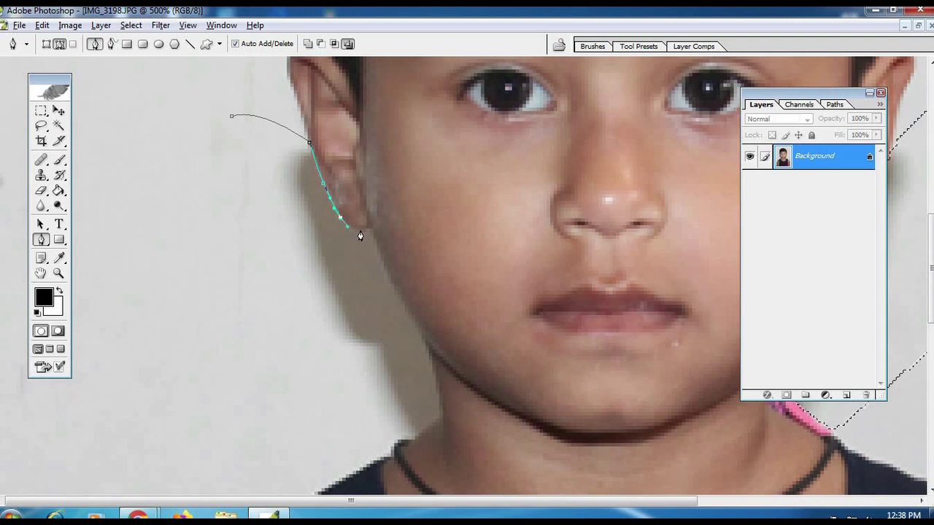
left_click(389, 279)
left_click(441, 417)
left_click(415, 431)
left_click(248, 389)
key("ctrl+Return")
- Feather the jaw-shadow selection by 1 pixel
key("ctrl+minus")
key("ctrl+minus")
key("ctrl+minus")
key("ctrl+minus")
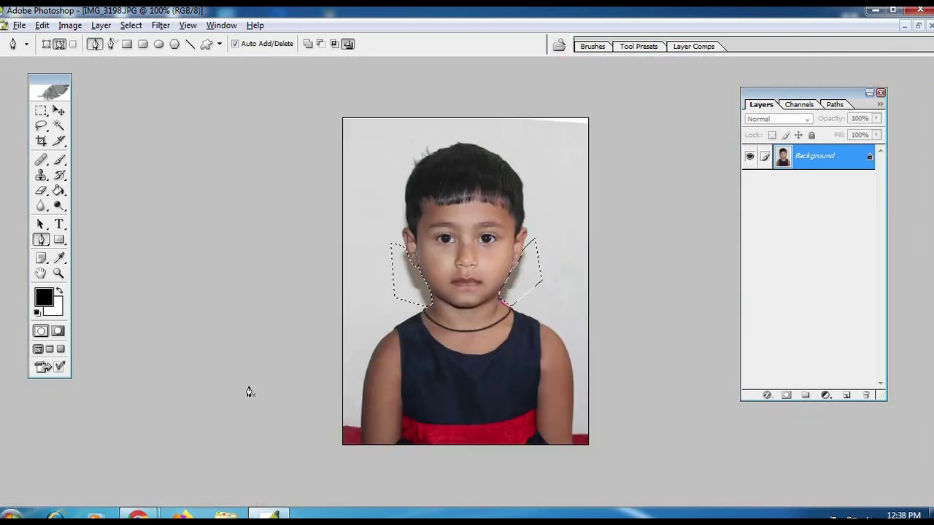
key("ctrl+alt+d")
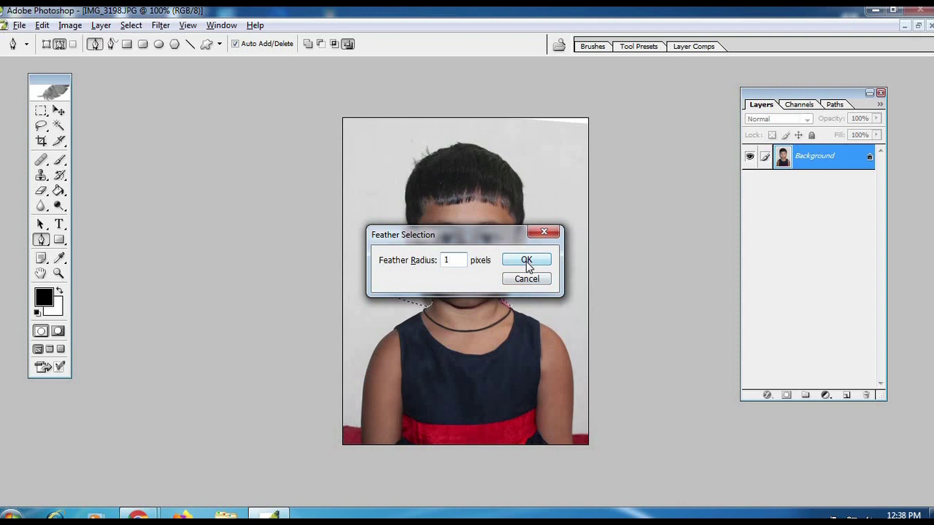
left_click(525, 261)
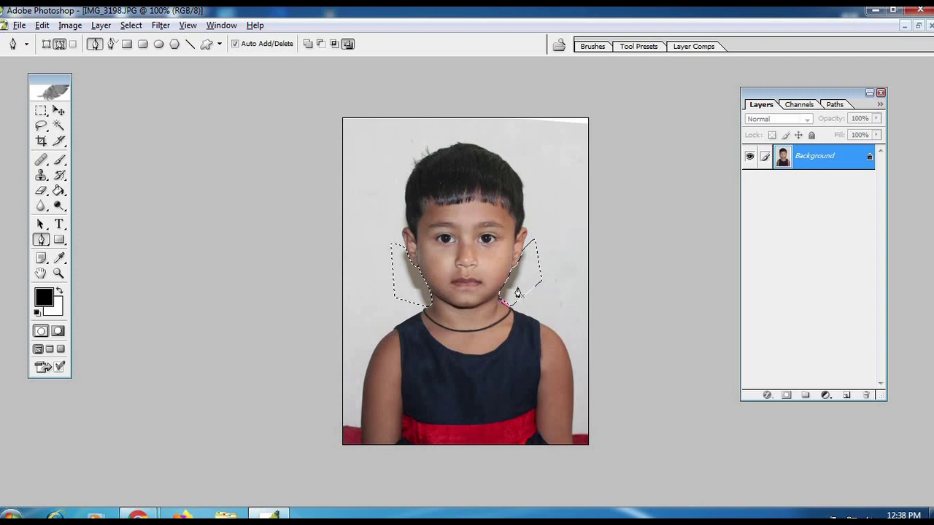
key("s")
key("bracketright")
key("bracketright")
key("bracketright")
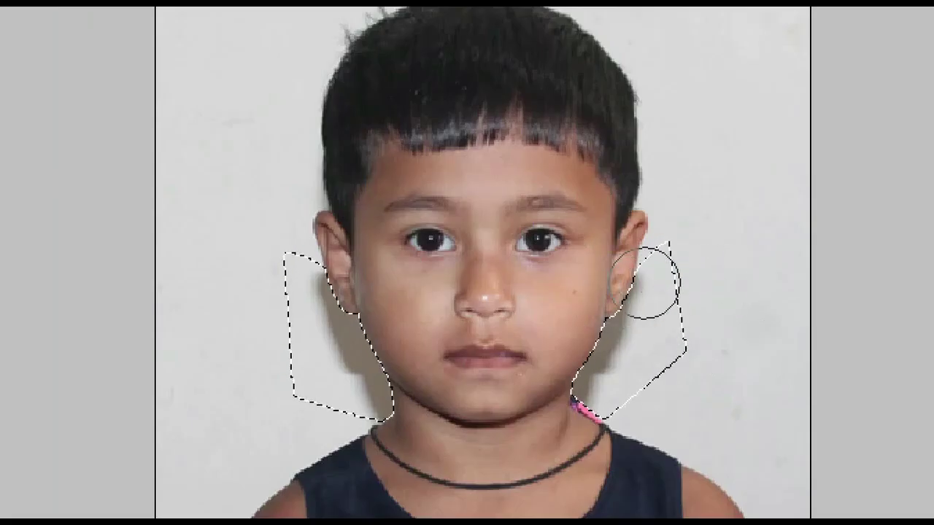
- Clone plain wall over both jaw shadows, sampling the wall left of the ear
mouse_move(647, 282)
left_mouse_down()
mouse_move(624, 320)
mouse_move(608, 387)
mouse_move(613, 311)
mouse_move(596, 340)
mouse_move(619, 404)
mouse_move(600, 375)
mouse_move(619, 392)
left_mouse_up()
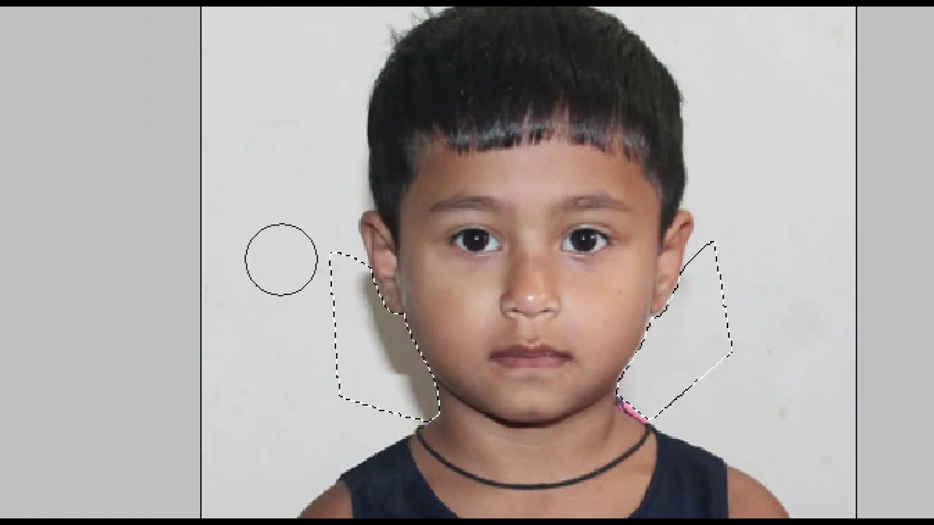
left_click(269, 237, "alt")
left_click_drag(384, 356, 398, 392)
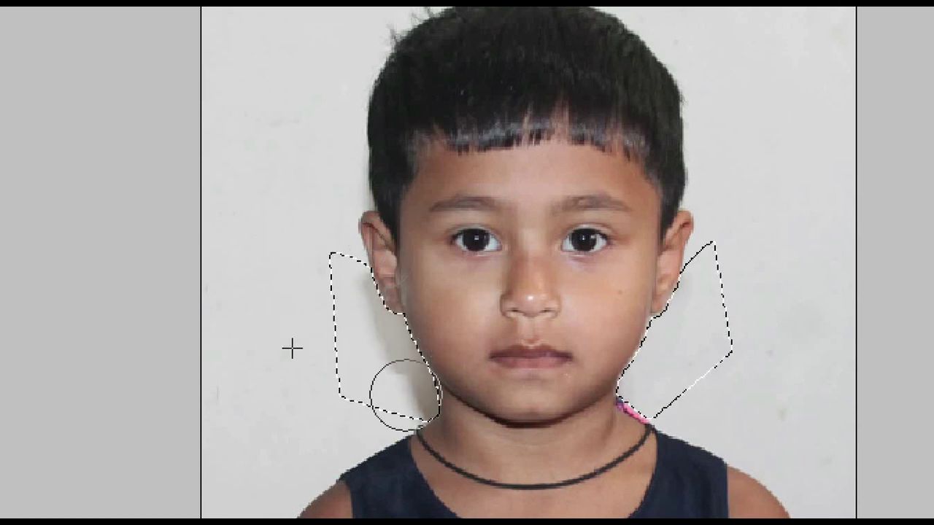
scroll(406, 469, "down", 1)
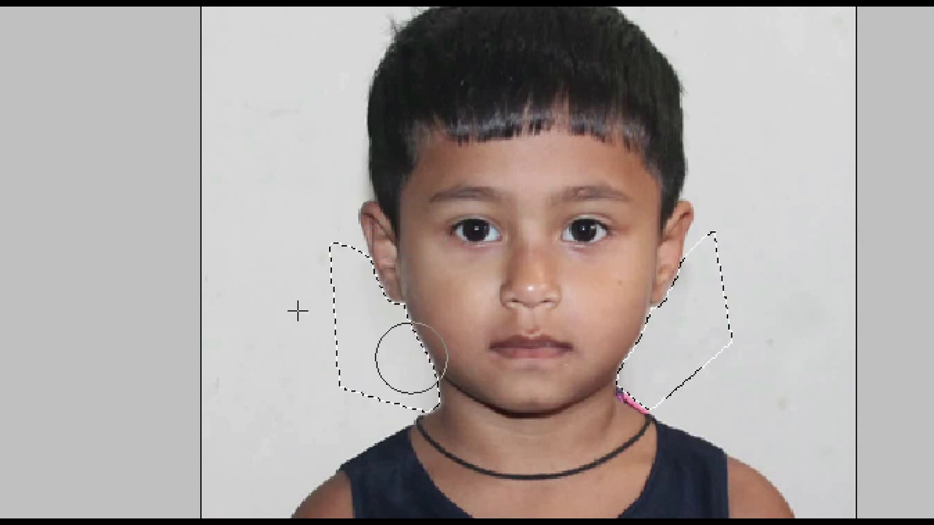
scroll(802, 219, "right", 3)
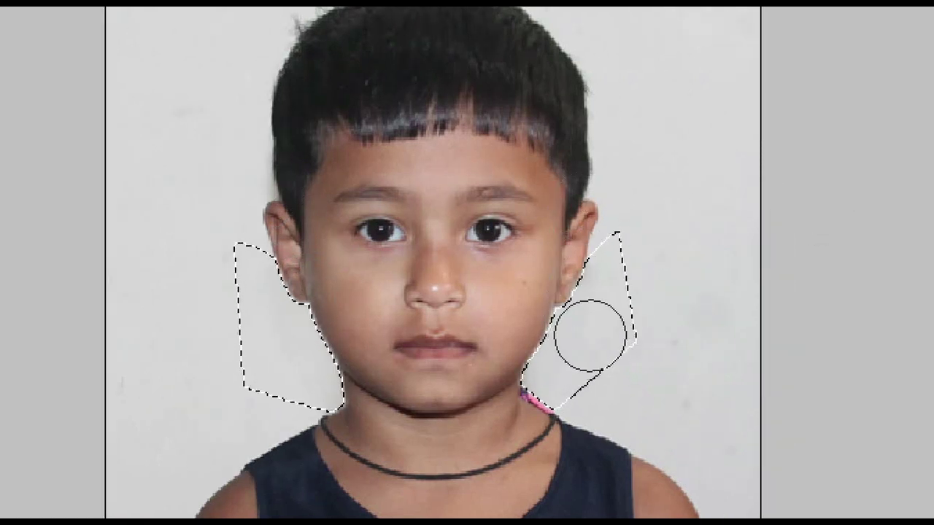
- Lasso the child's right arm, then zoom in on the arms and dress
key("v")
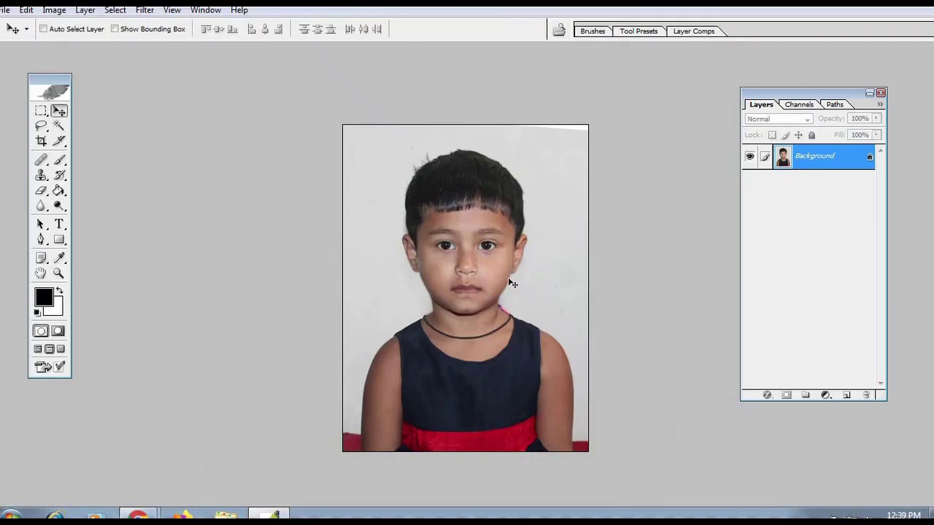
key("l")
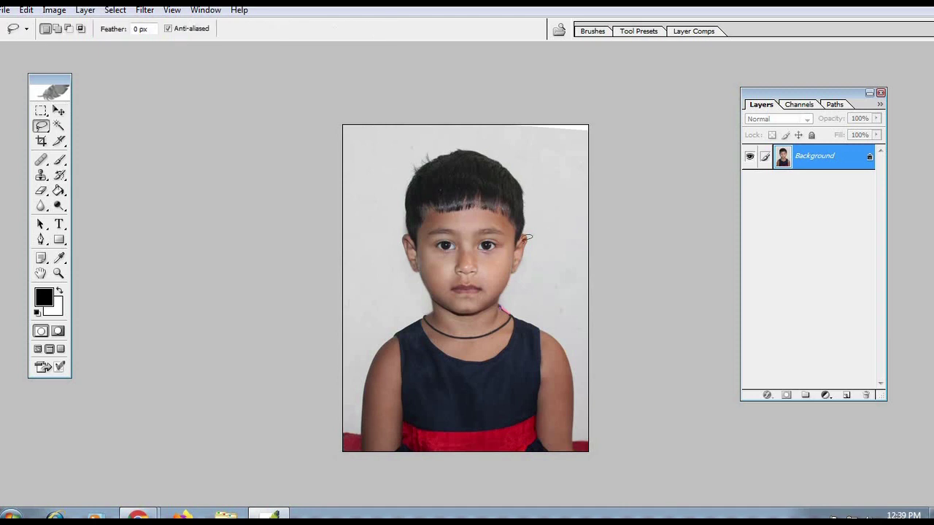
left_click_drag(543, 328, 567, 467)
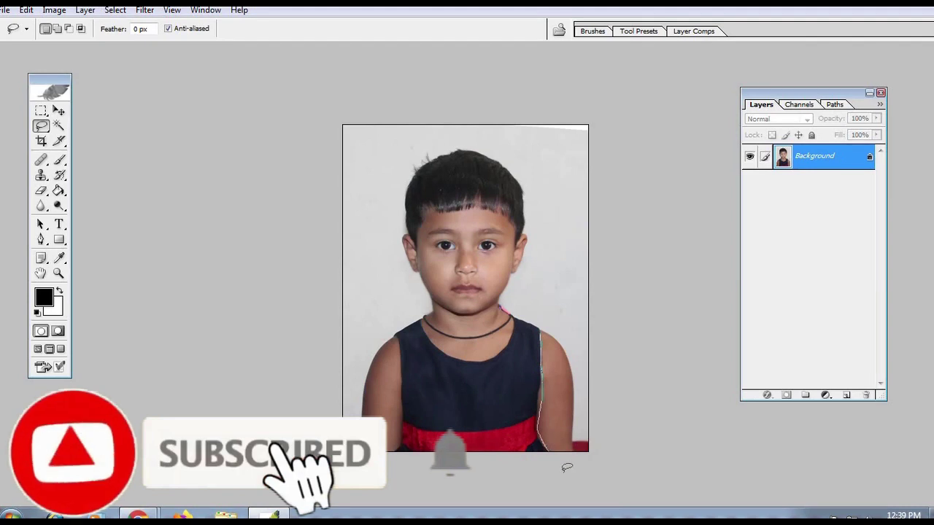
left_click_drag(567, 466, 544, 357)
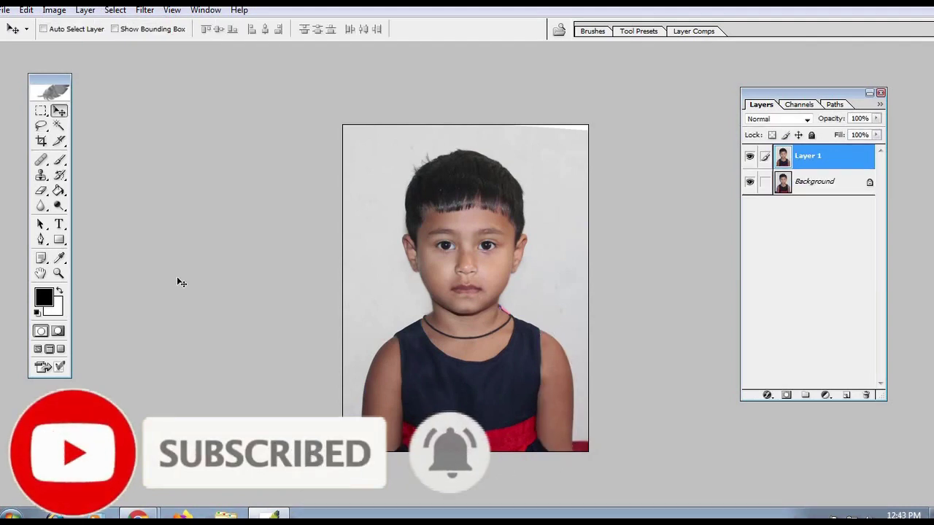
key("z")
left_click(455, 355)
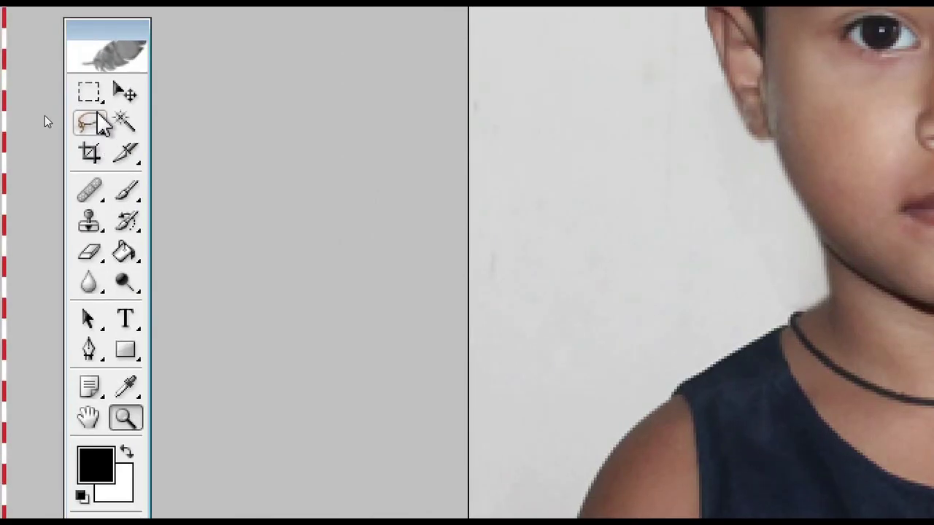
left_click(42, 126)
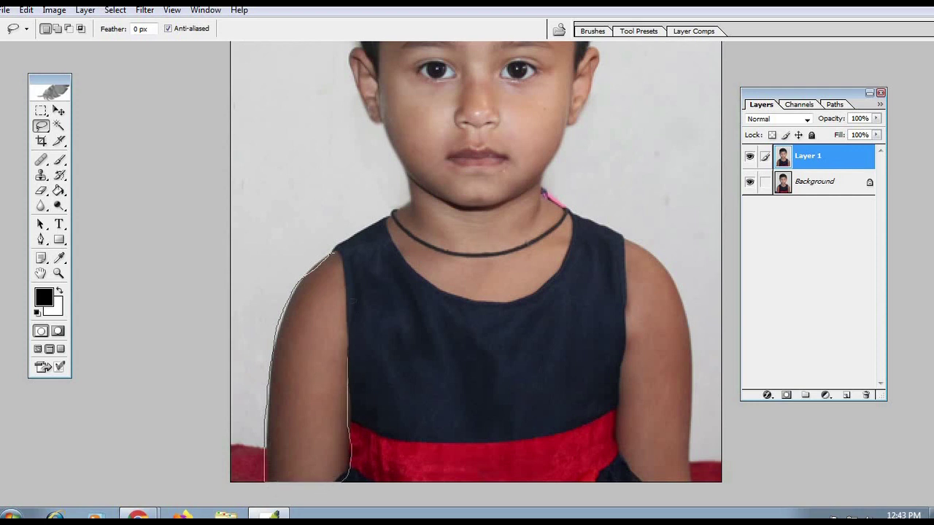
- Lasso both of the child's arms and feather the selection by 10 pixels
left_click_drag(626, 248, 695, 353)
left_click_drag(663, 239, 627, 245)
scroll(591, 343, "up", 3)
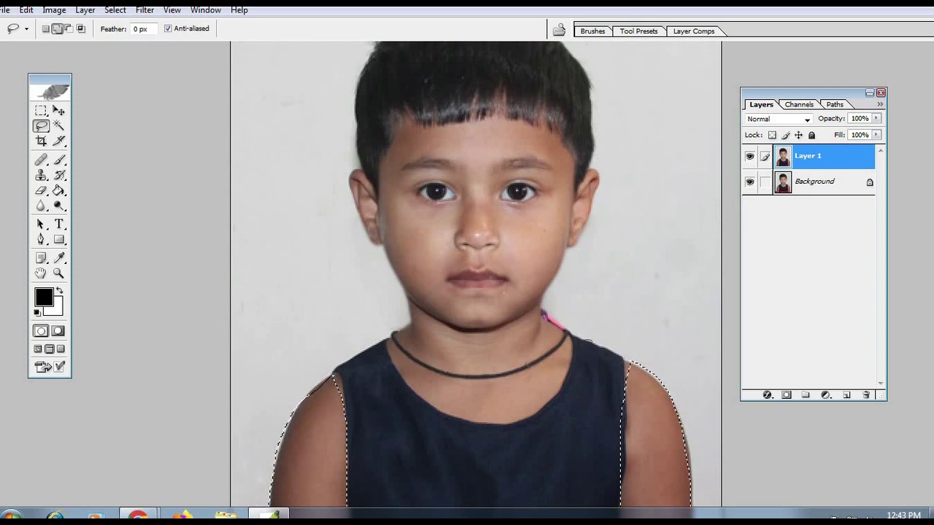
scroll(598, 316, "down", 3)
scroll(602, 306, "down", 2)
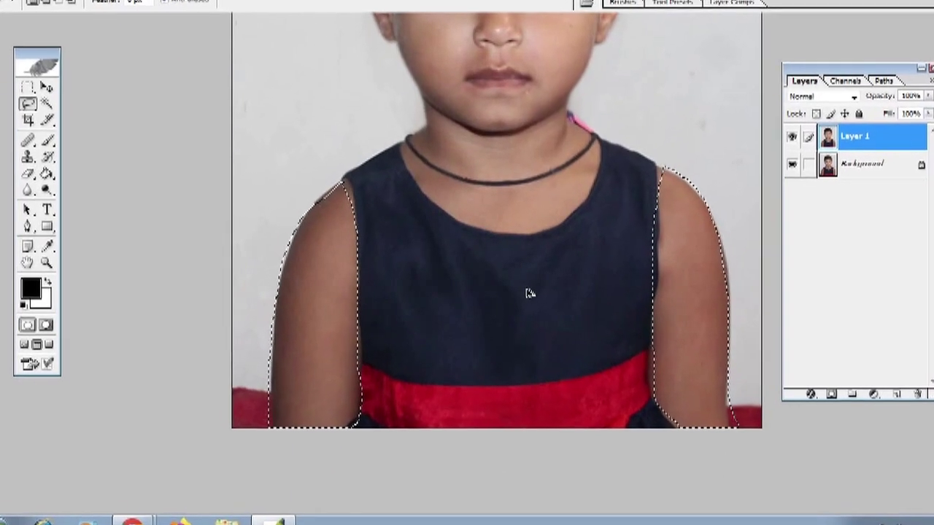
key("ctrl+alt+d")
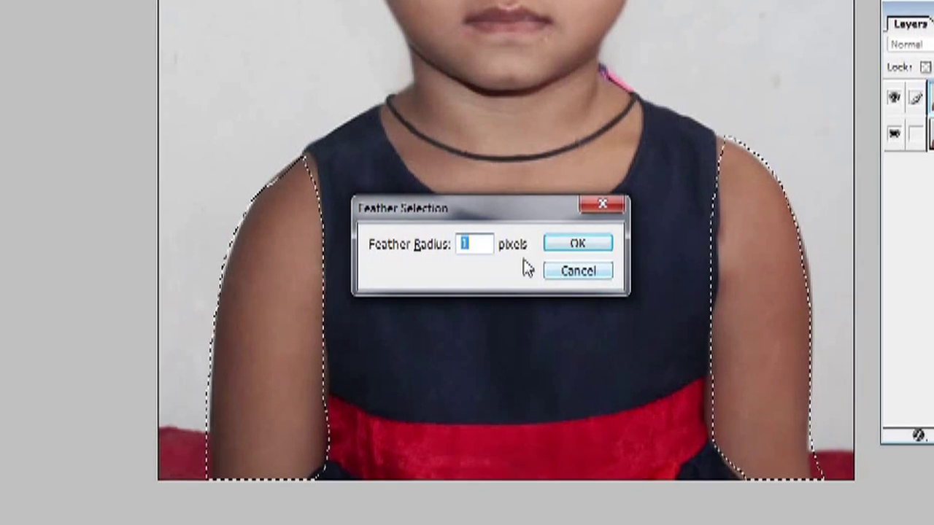
type("10")
key("Return")
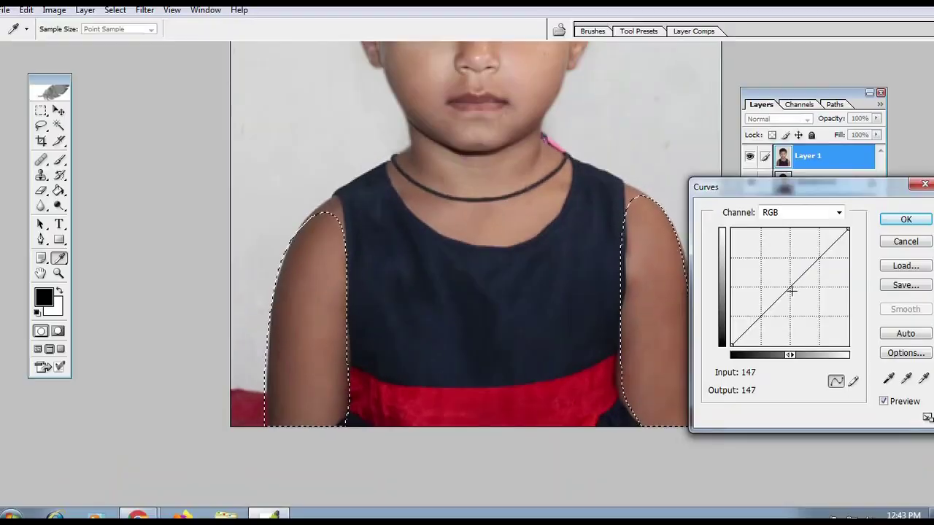
- Brighten the arms by raising the Curves line, then deselect
left_click_drag(785, 291, 781, 288)
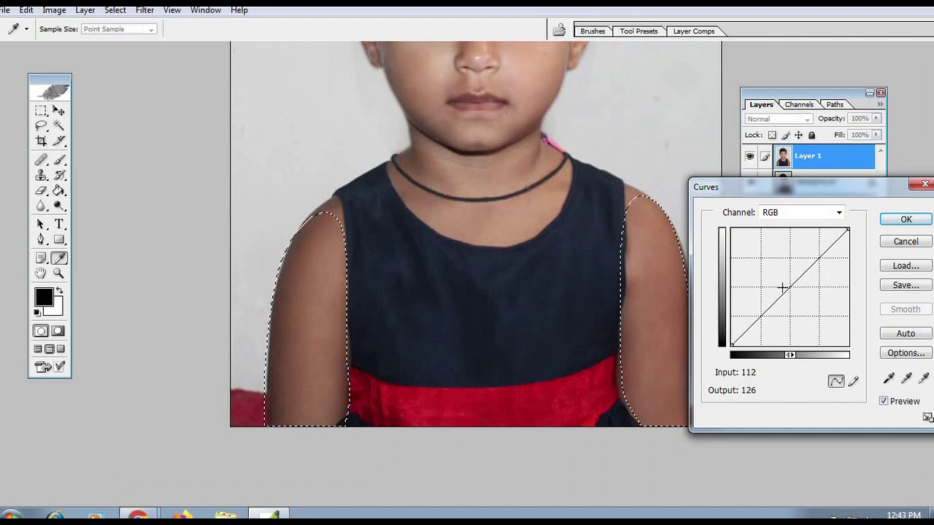
left_click(784, 285)
left_click_drag(784, 285, 780, 277)
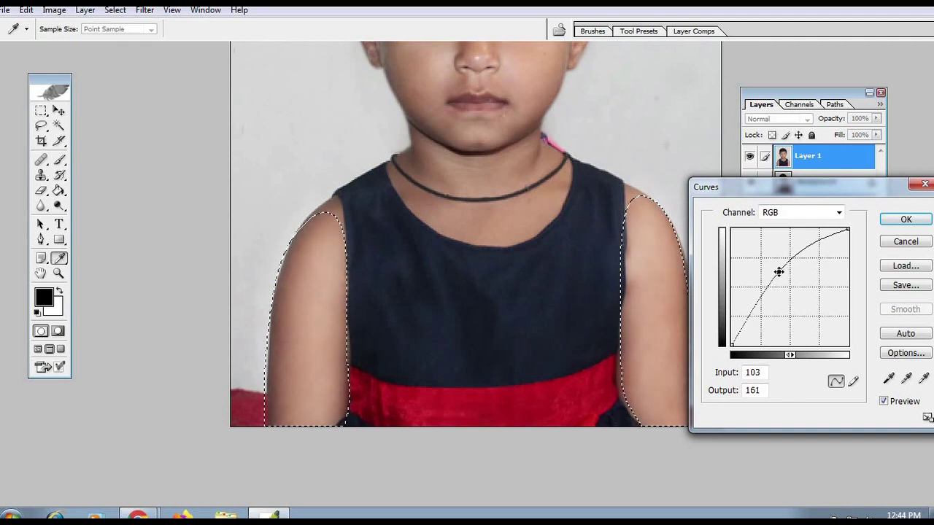
left_click(904, 219)
key("ctrl+d")
scroll(599, 268, "up", 5)
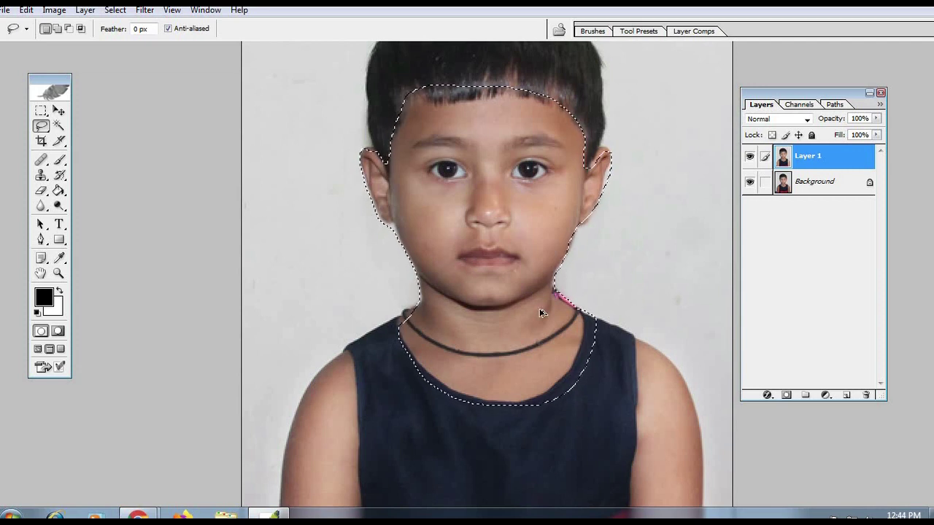
- Feather the face selection by 10 pixels and brighten it with a Curves lift
key("ctrl+alt+d")
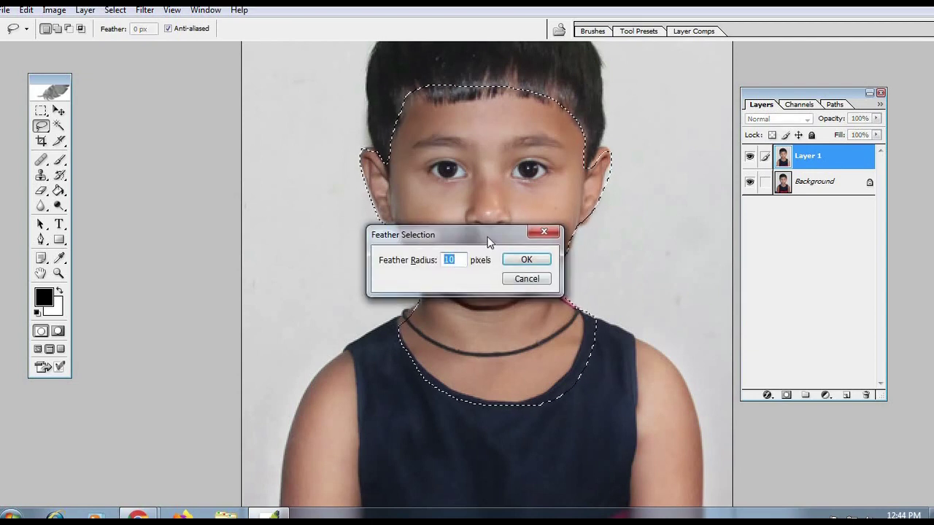
left_click_drag(499, 229, 286, 226)
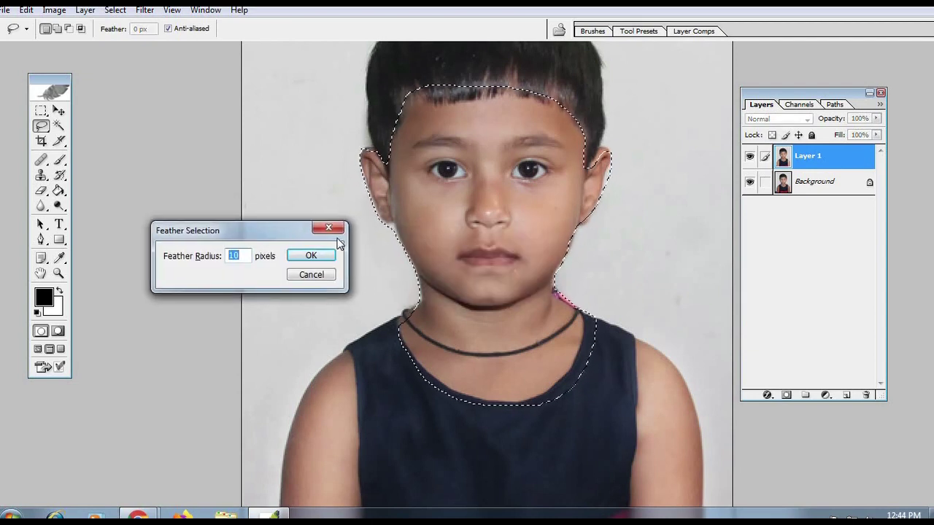
key("Return")
key("ctrl+m")
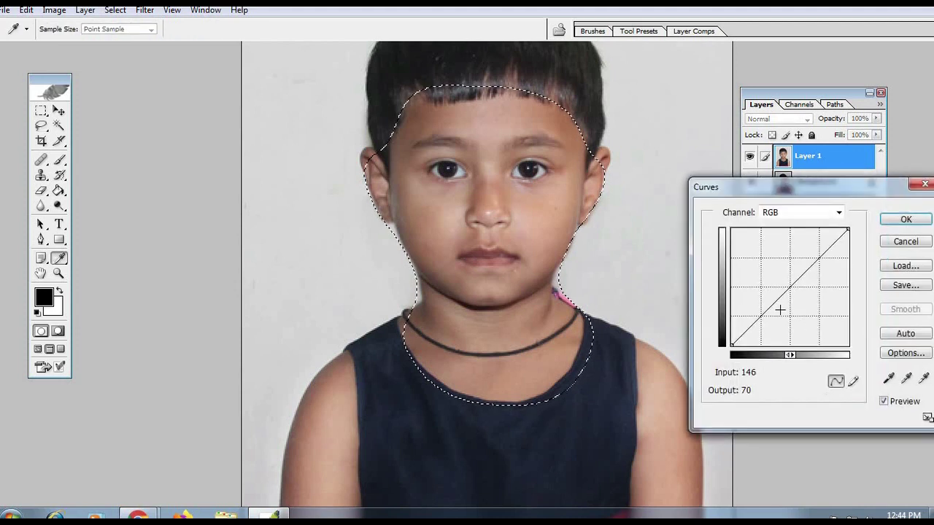
left_click_drag(777, 294, 780, 282)
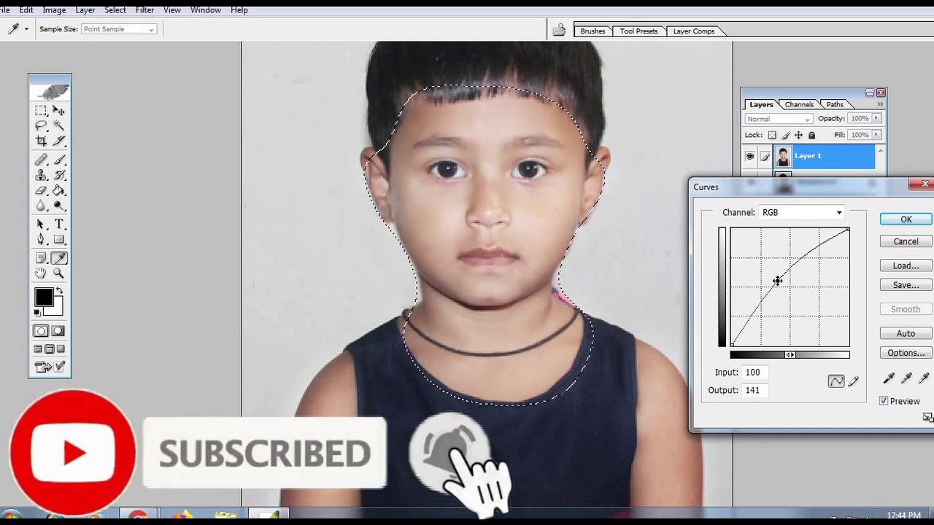
left_click_drag(780, 282, 784, 285)
left_click(905, 219)
key("ctrl+d")
- Toggle Layer 1's visibility repeatedly to compare the brightened face with the original
key("v")
left_click(749, 157)
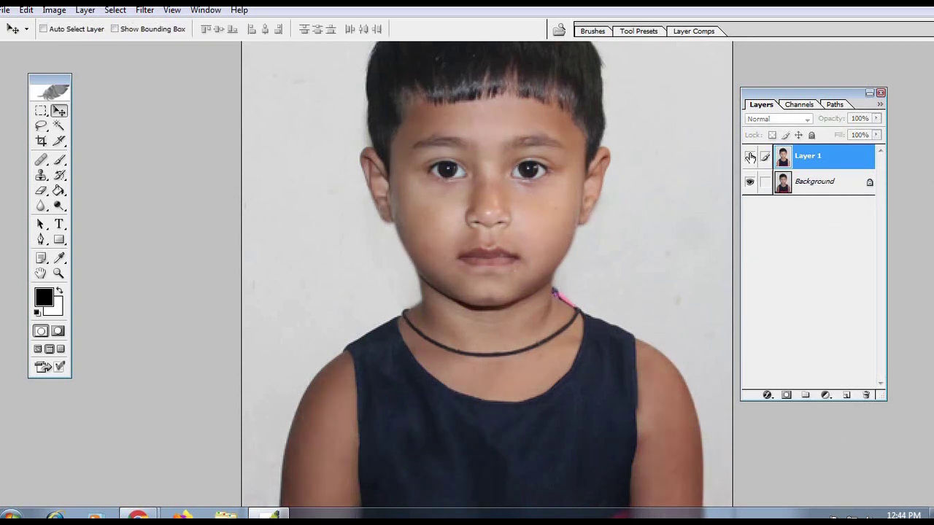
left_click(749, 156)
left_click(749, 156)
left_click(749, 157)
left_click(750, 157)
left_click(750, 157)
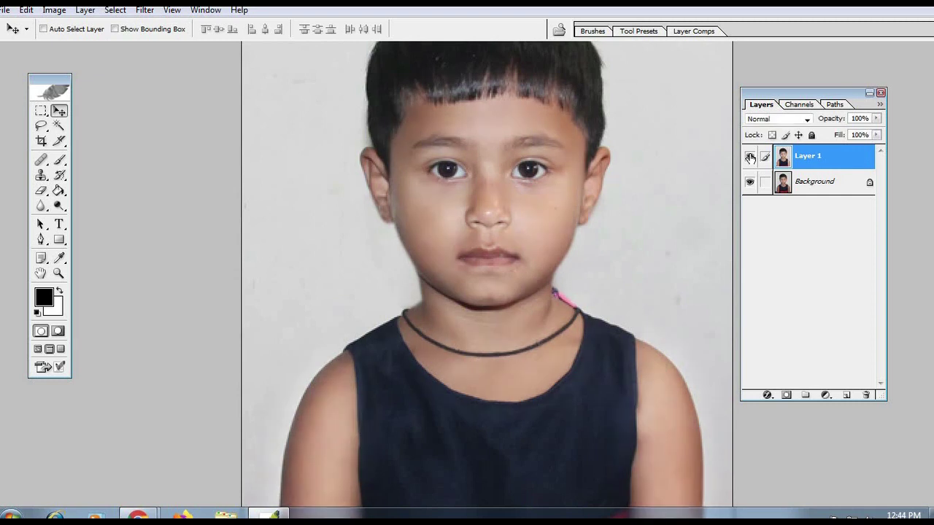
left_click(749, 157)
left_click(750, 157)
key("ctrl+minus")
key("ctrl+minus")
key("ctrl+t")
key("Return")
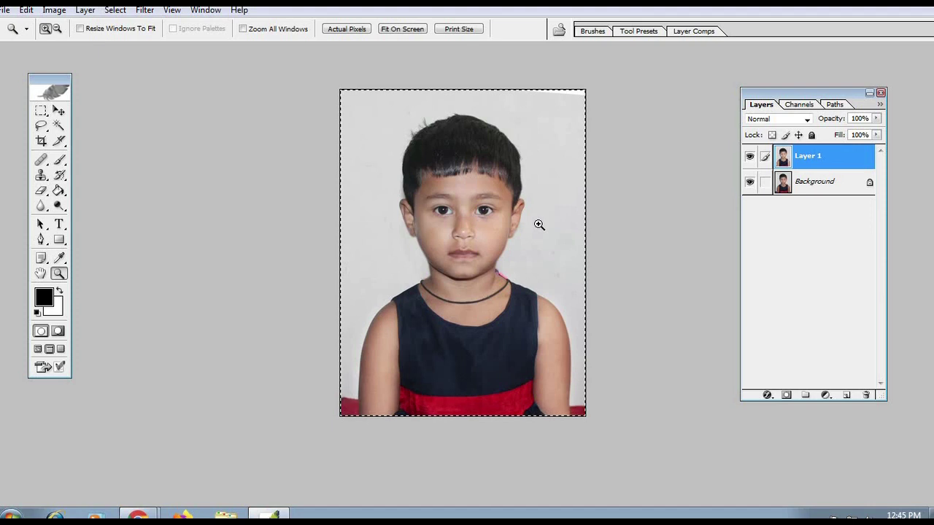
- Scale Layer 1 up to about 114% and nudge it down
key("ctrl+t")
key("shift+Down")
key("shift+Down")
key("shift+Down")
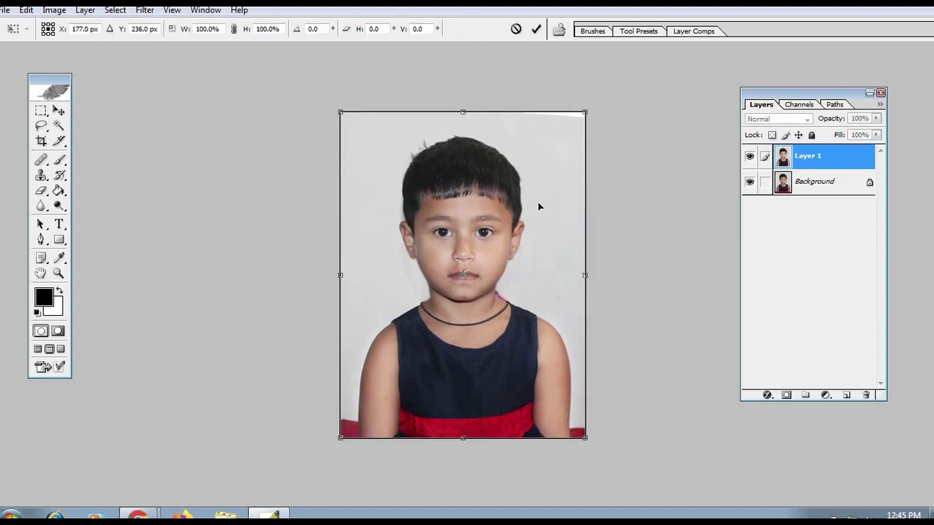
left_click_drag(587, 111, 604, 89)
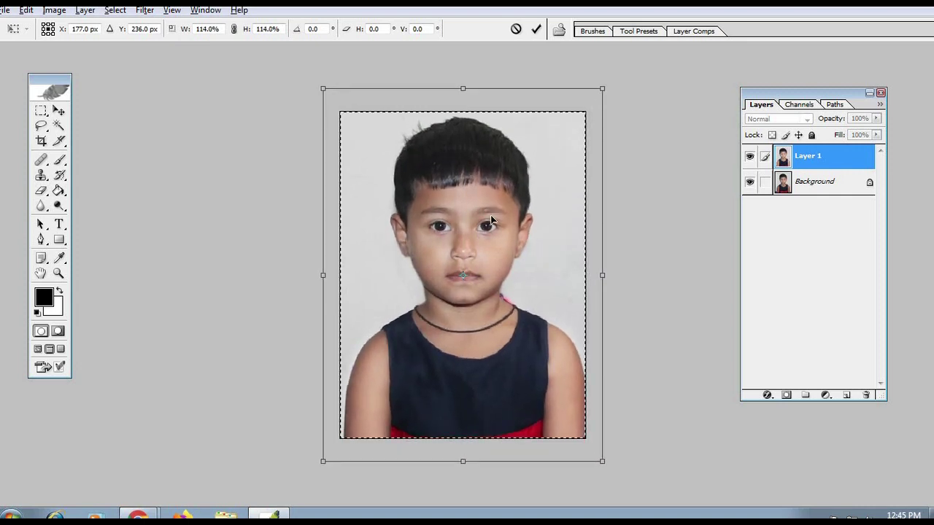
key("Return")
- Scale Layer 1 up about 104% more and nudge it left and up into place
key("ctrl+t")
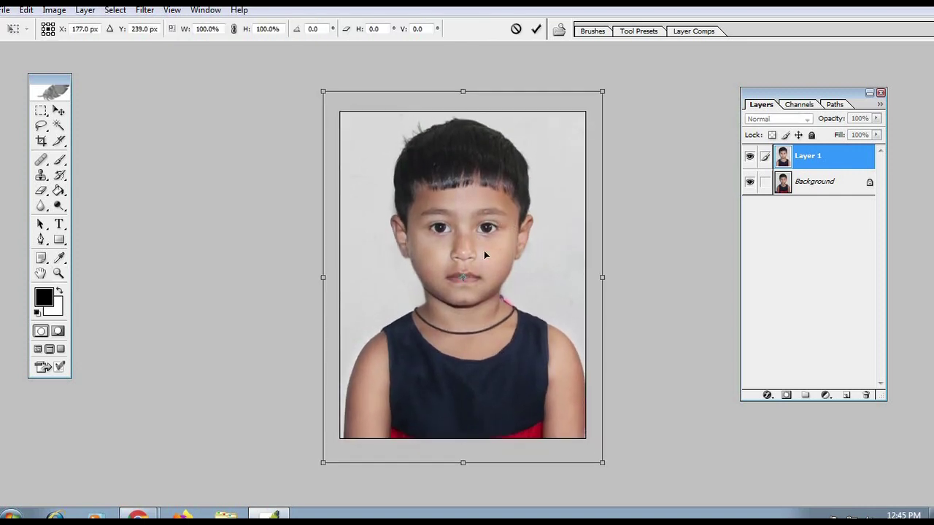
key("shift+Down")
key("shift+Down")
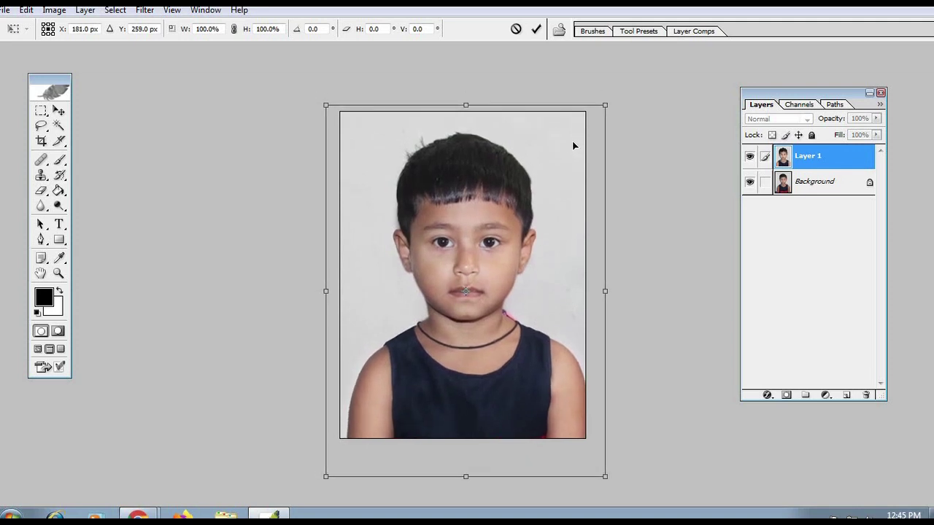
left_click_drag(604, 104, 614, 96)
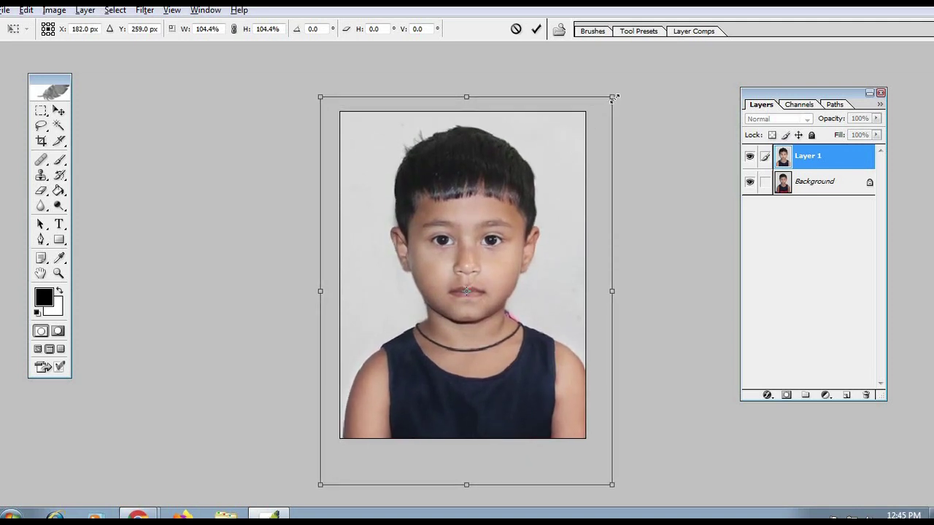
key("Left")
key("Left")
key("Left")
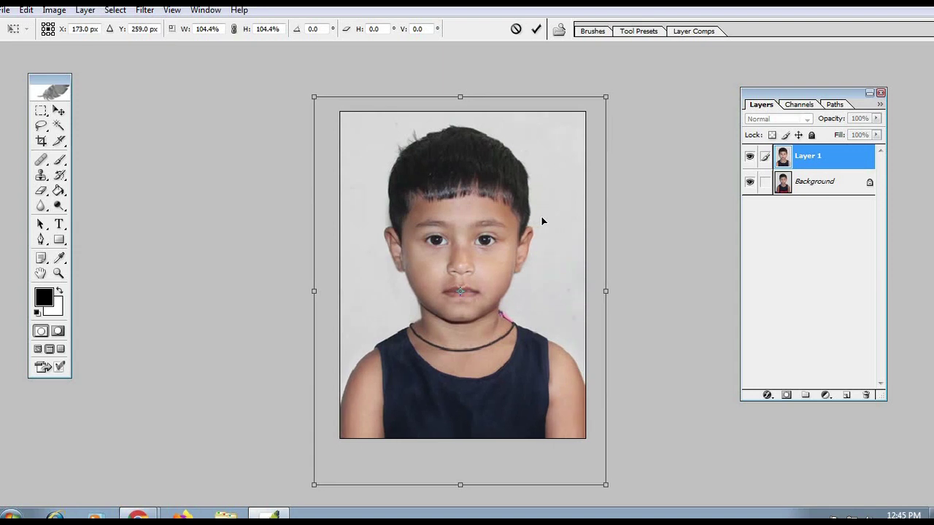
key("Left")
key("Left")
key("Left")
key("Up")
key("Up")
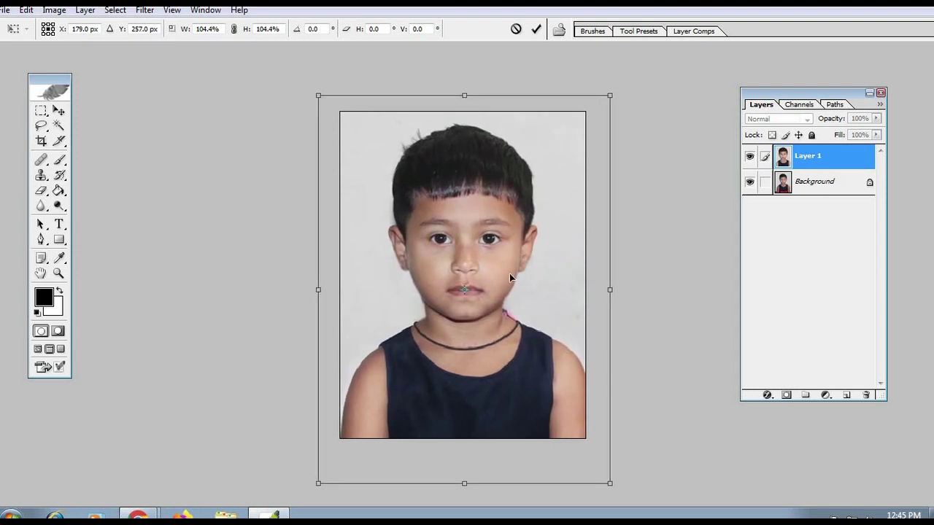
key("Return")
key("z")
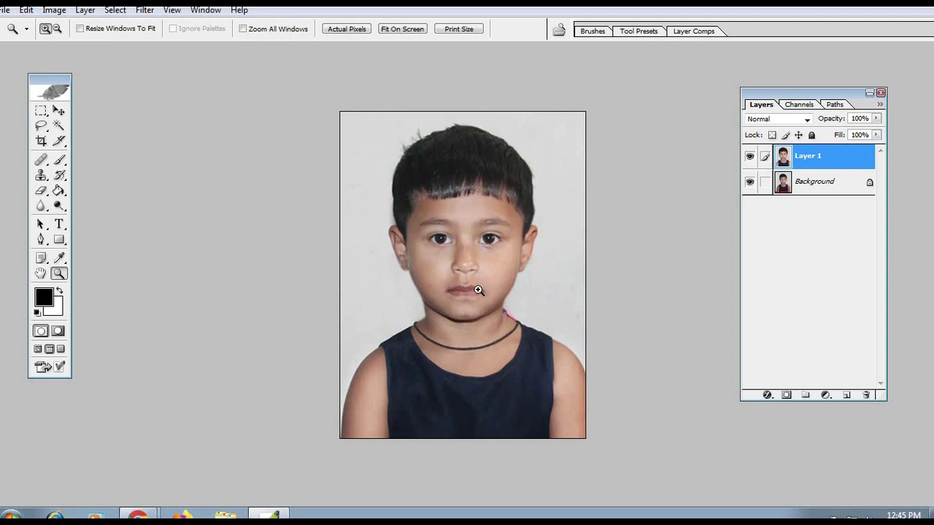
- Apply Brightness/Contrast to Layer 1 with Brightness +8 and Contrast +8
scroll(477, 290, "down", 2)
scroll(686, 270, "up", 1)
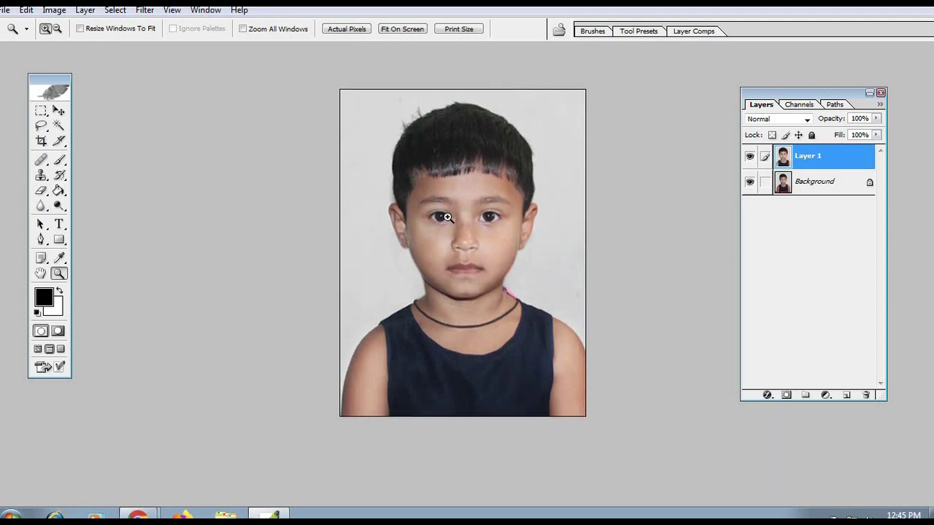
key("f")
key("f")
key("f")
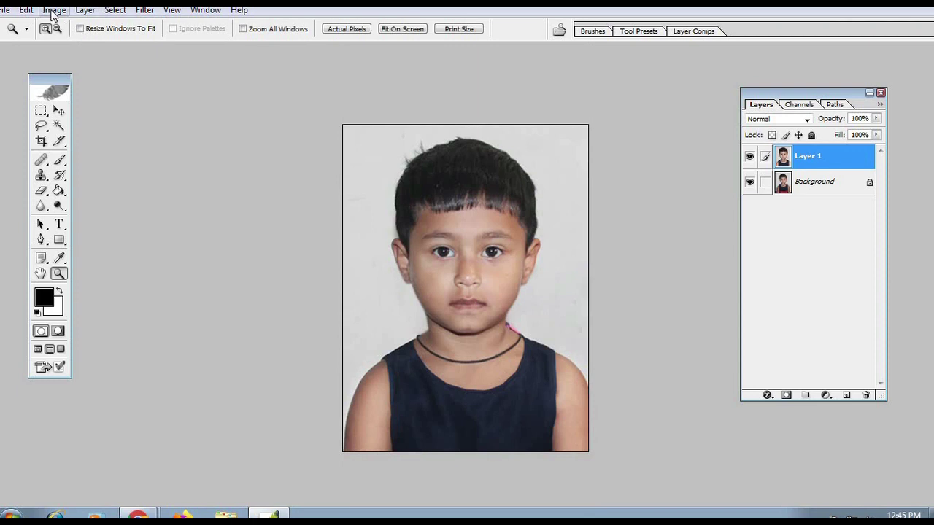
left_click(52, 10)
left_click(218, 138)
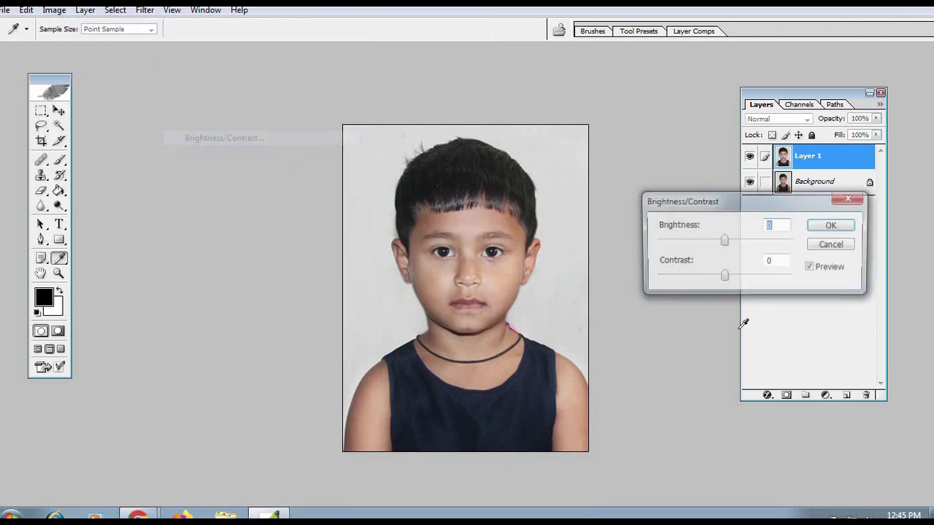
left_click_drag(725, 277, 729, 276)
left_click_drag(724, 241, 731, 240)
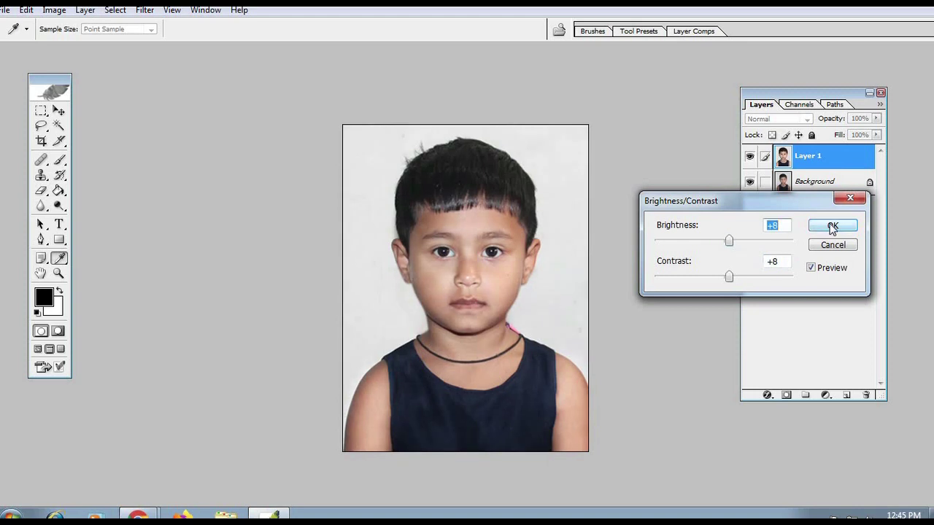
left_click(830, 227)
- Zoom out and back in on the brightened portrait
key("z")
key("ctrl+minus")
key("v")
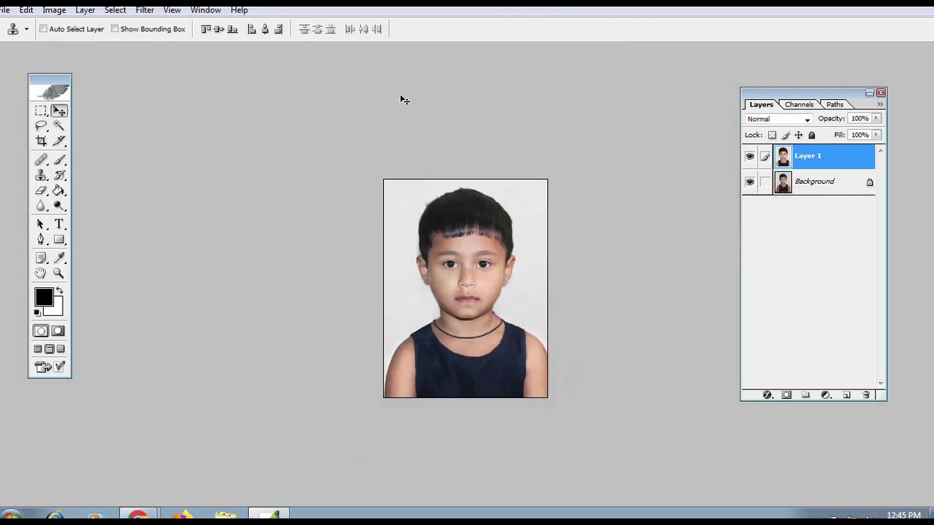
key("z")
left_click(475, 270)
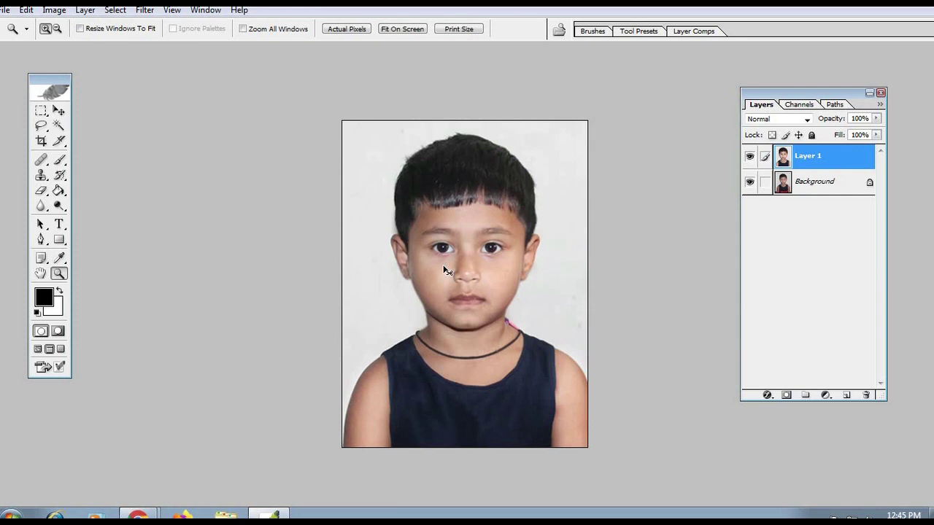
key("v")
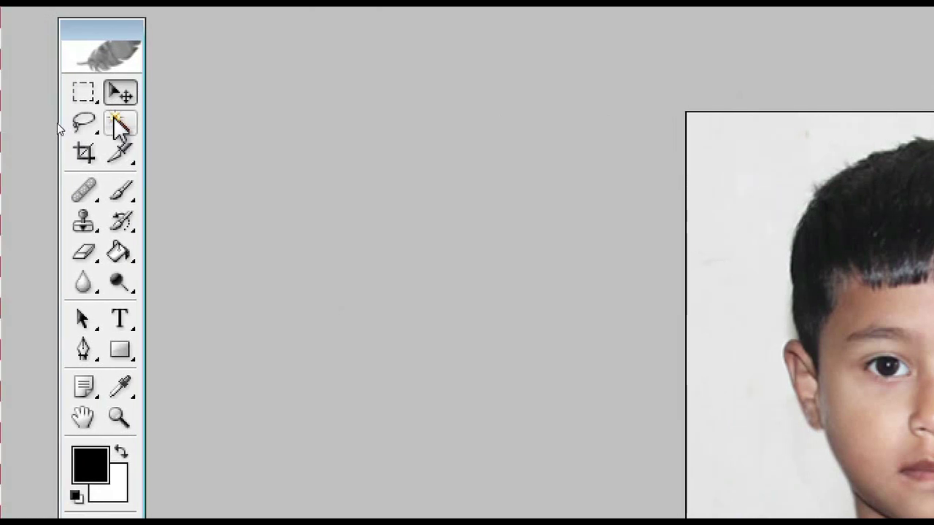
- Magic Wand-select the white background behind the child and choose light blue #60B1FD as foreground
left_click(118, 124)
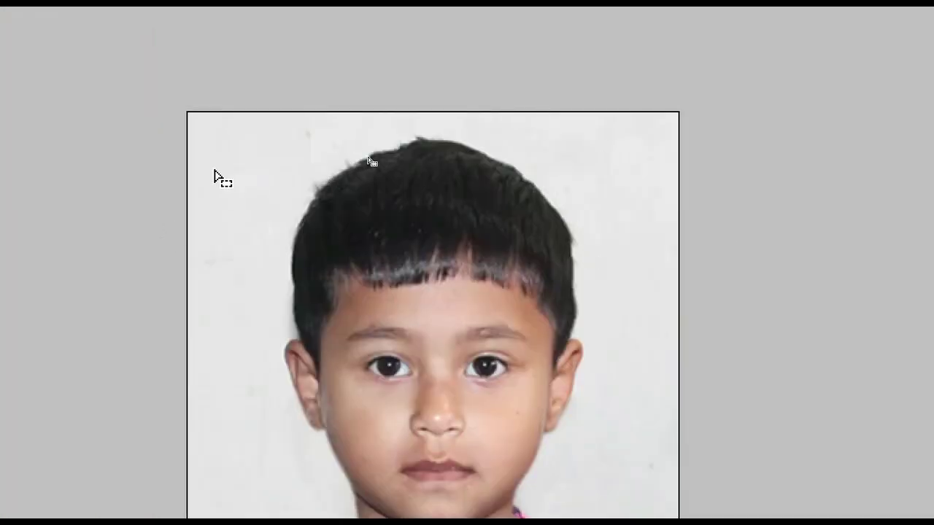
left_click(239, 212)
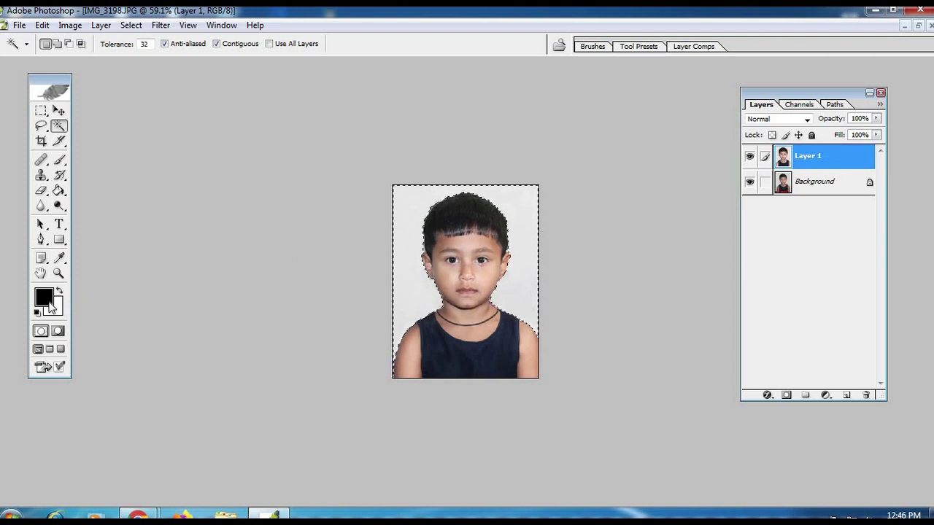
left_click(48, 302)
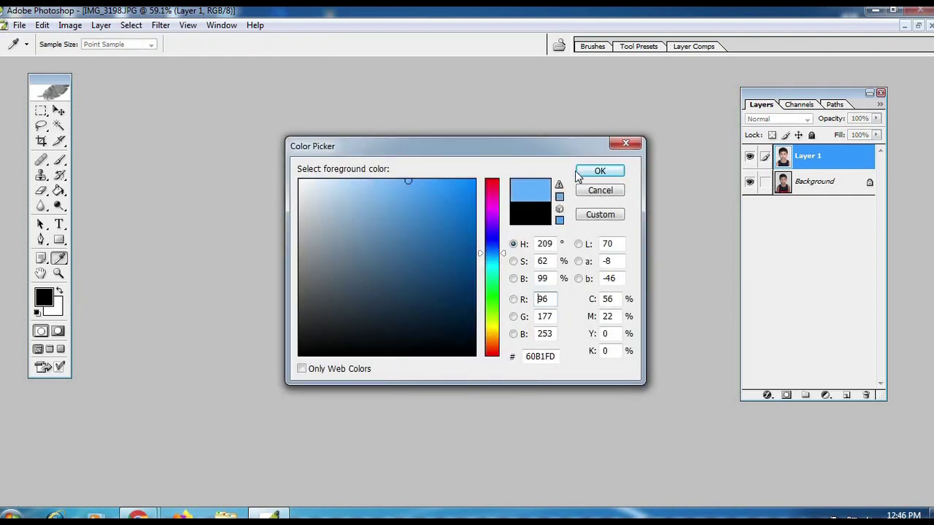
- Paint Bucket the selected background with the light blue #60B1FD
left_click(600, 172)
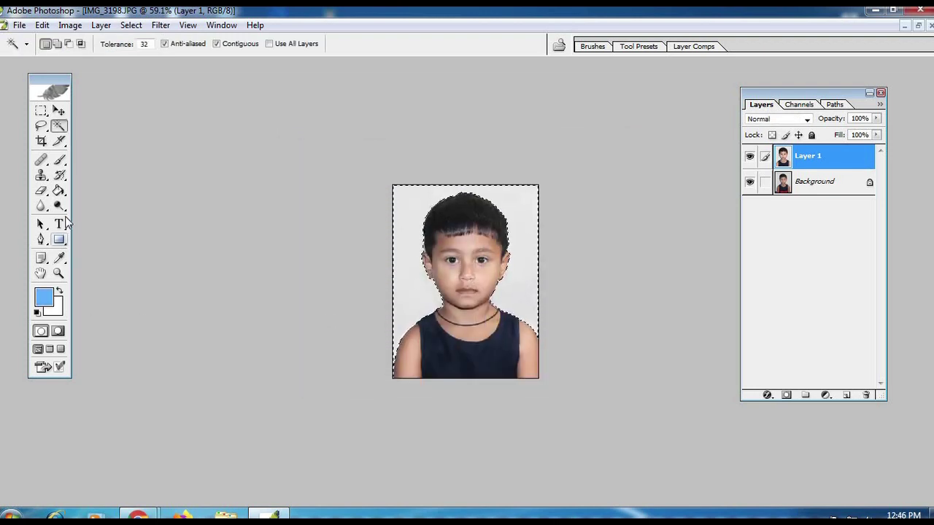
left_click_drag(61, 194, 108, 197)
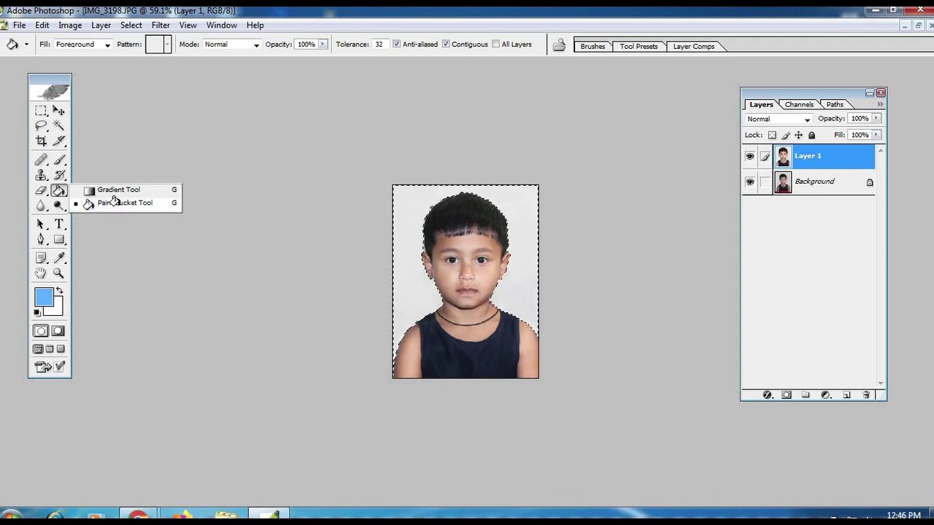
left_click(114, 202)
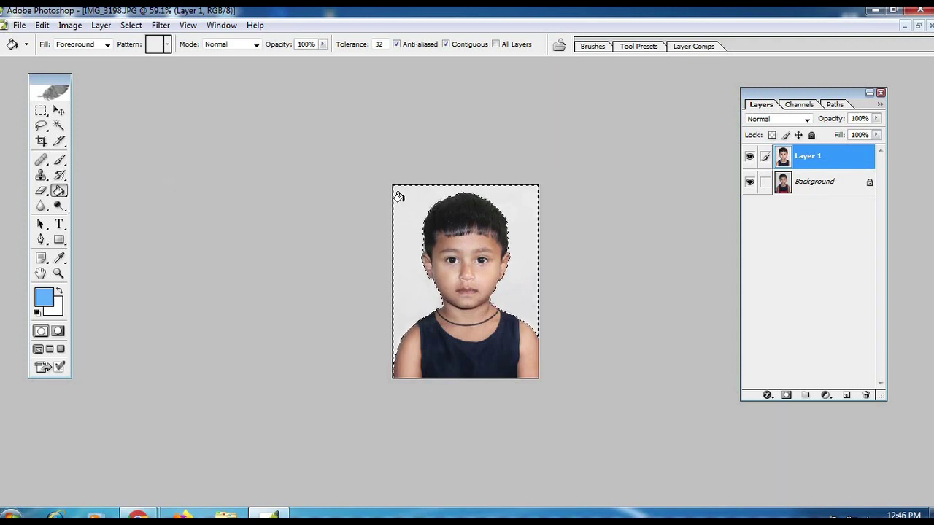
left_click(399, 196)
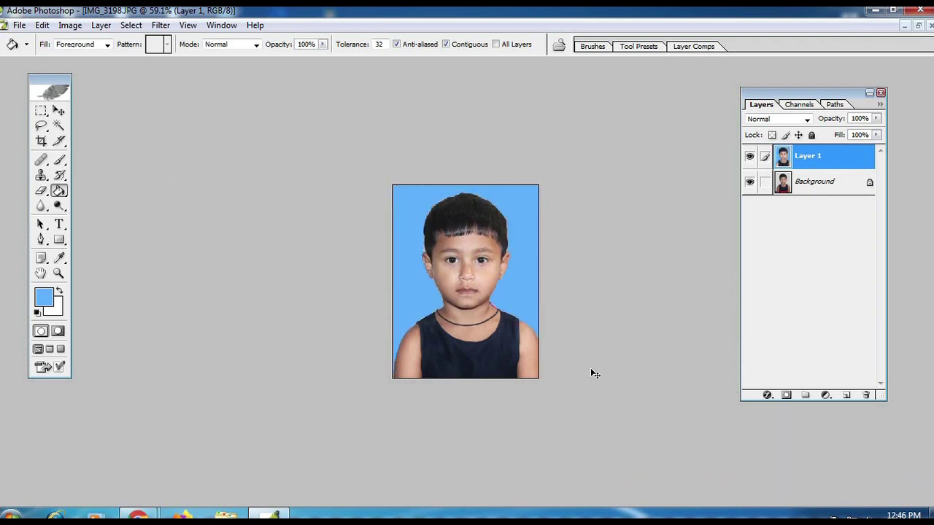
key("v")
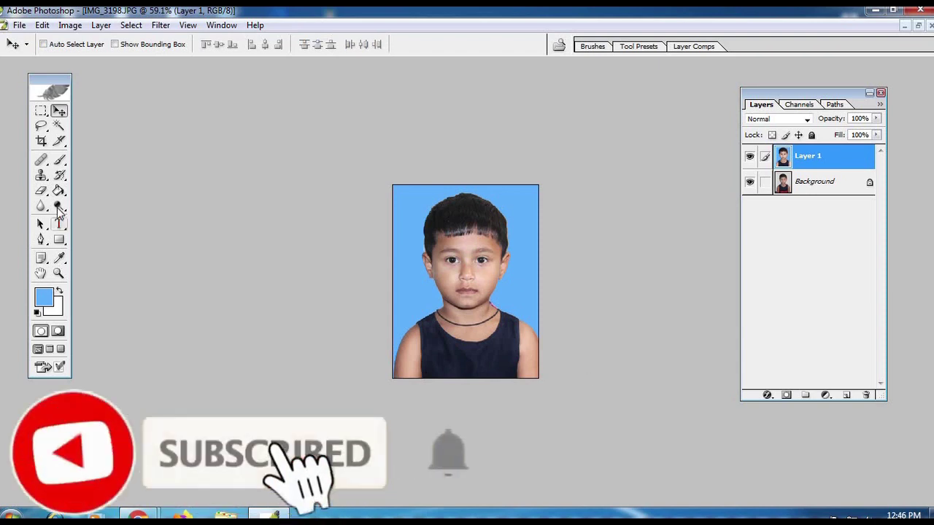
- Refill the background with a darker pink-red, then step back to the plain white background
left_click(43, 296)
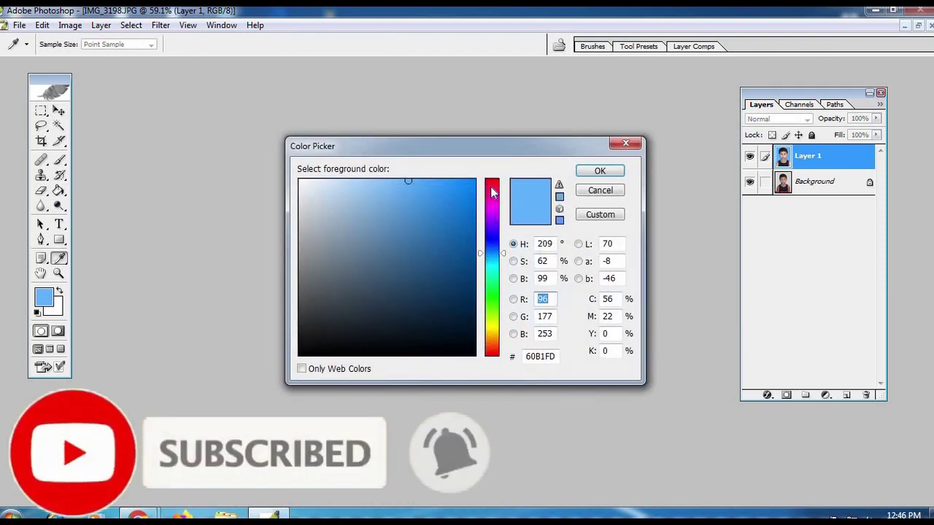
left_click(492, 187)
left_click(460, 198)
left_click(599, 171)
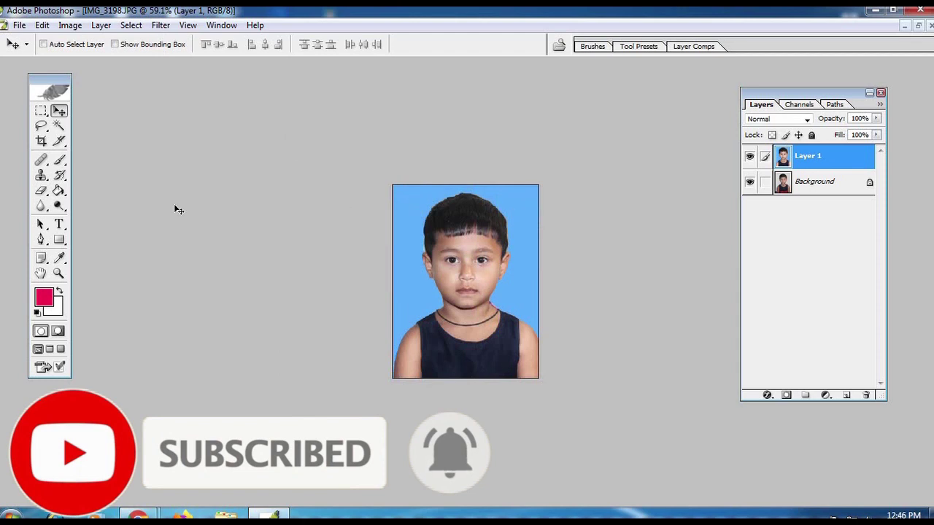
left_click(60, 191)
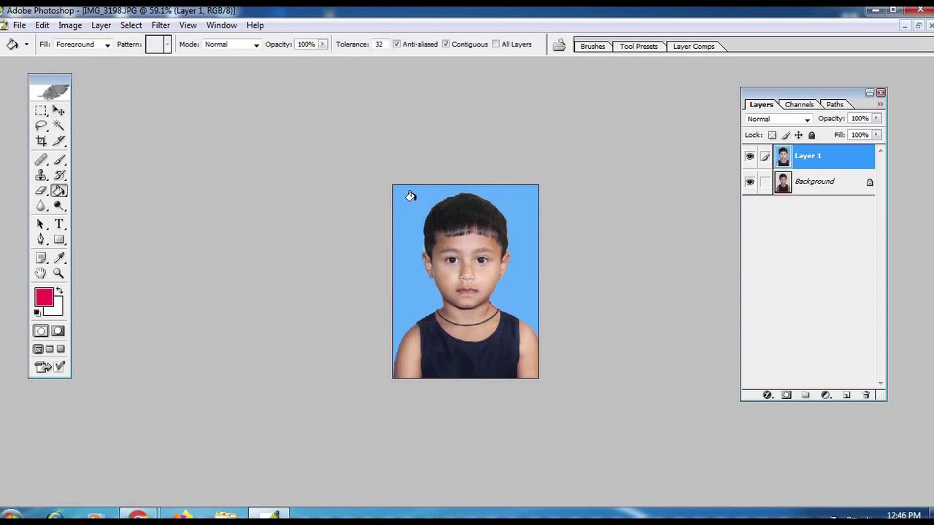
left_click(514, 222)
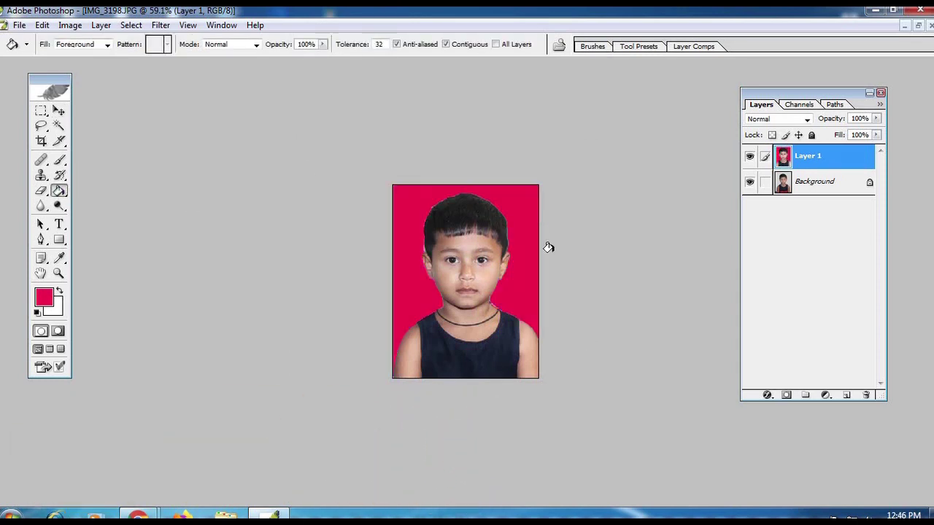
key("ctrl+alt+z")
key("ctrl+alt+z")
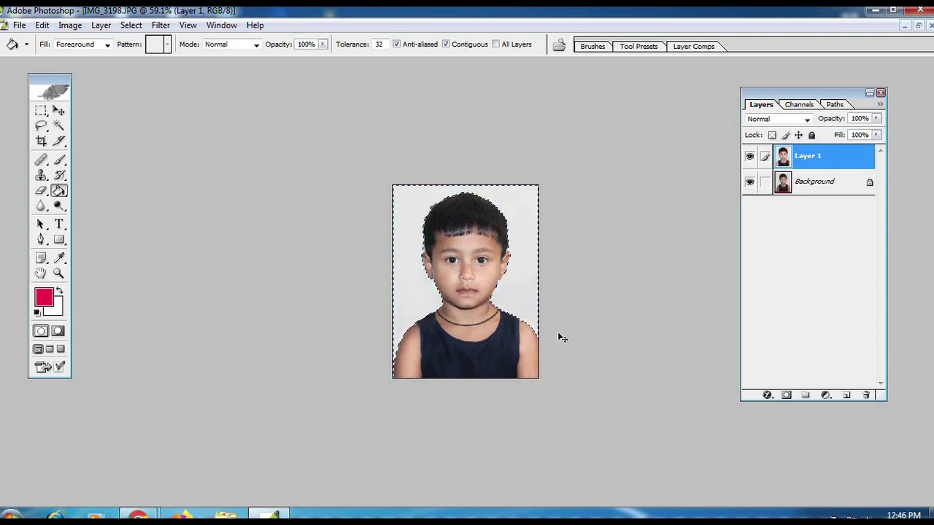
key("v")
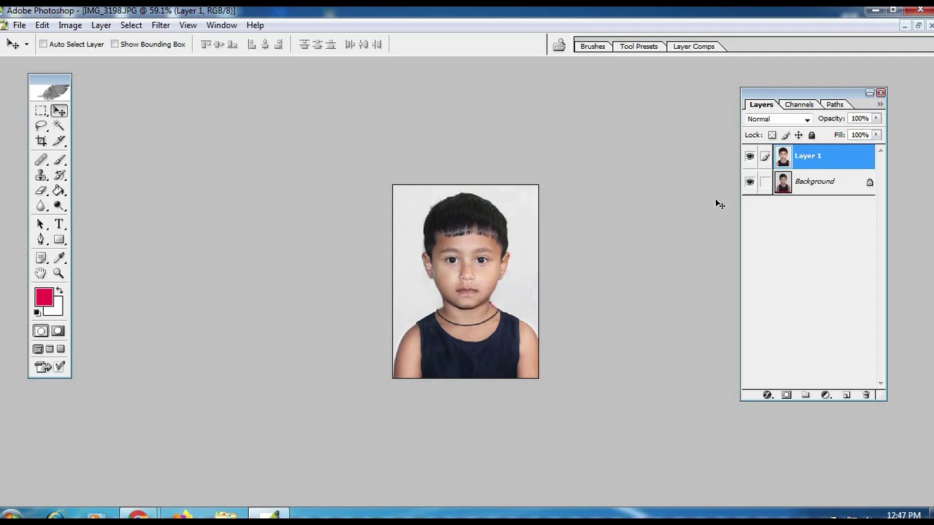
- Flatten Layer 1 into the Background and float the photo window higher up
key("ctrl+e")
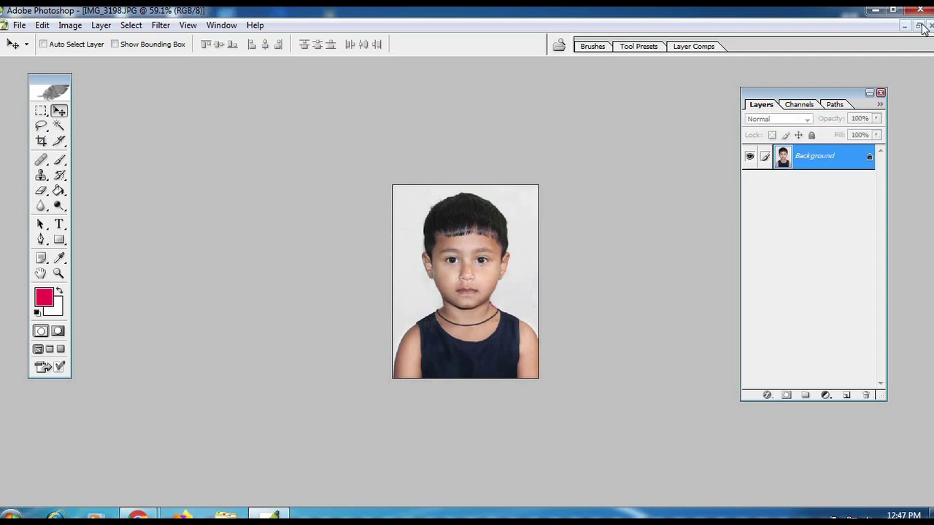
left_click(919, 27)
left_click_drag(486, 161, 487, 107)
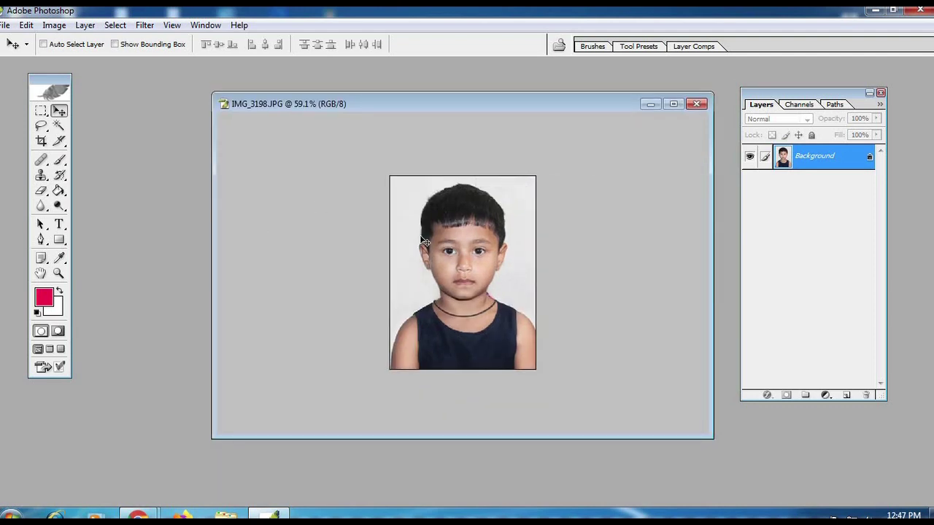
- Create a new blank 4 x 6 inch document from the preset
key("ctrl+n")
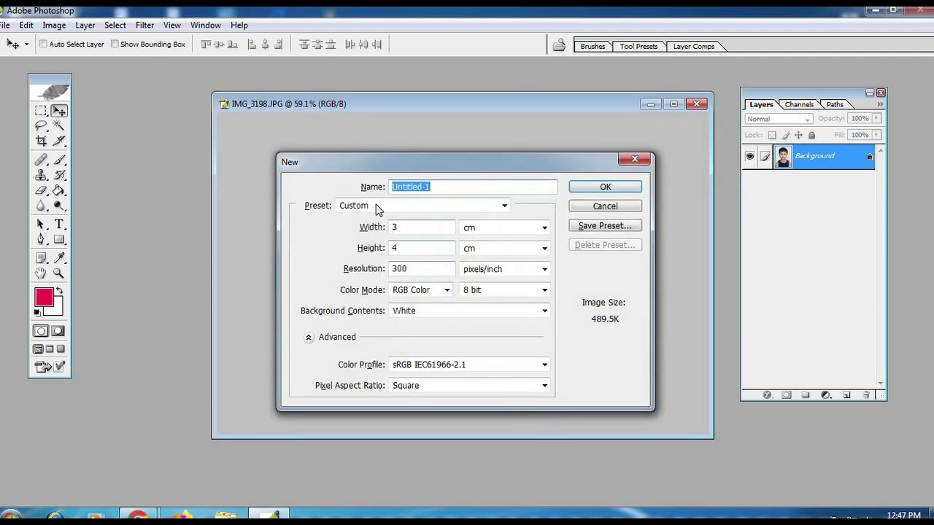
left_click(378, 206)
left_click(361, 132)
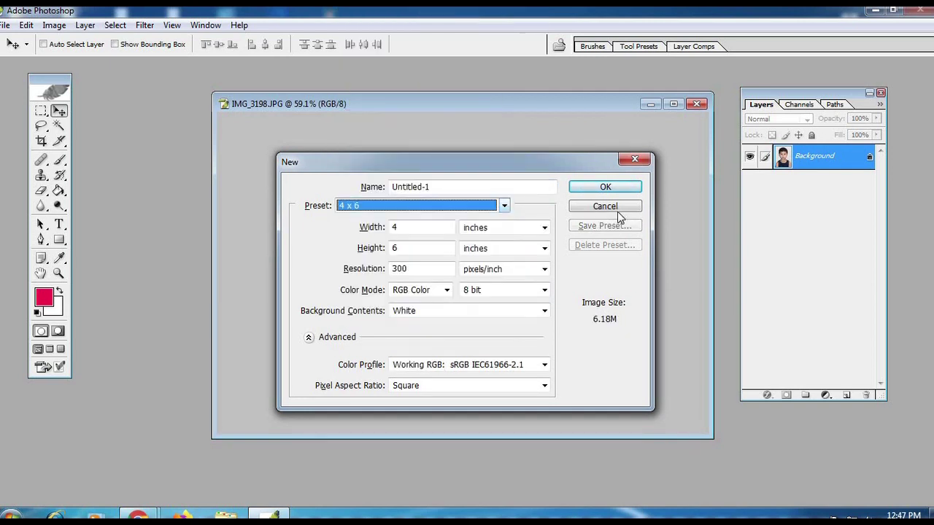
left_click(605, 187)
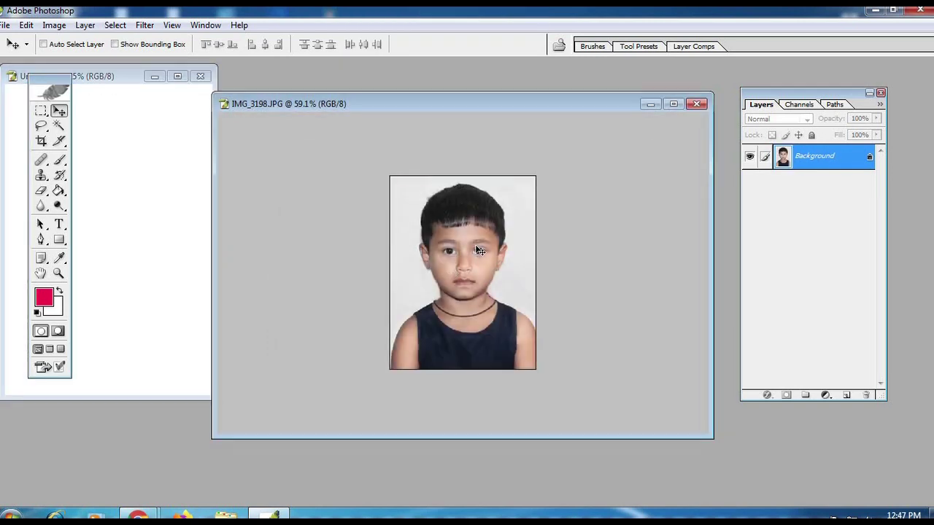
- Bring the photo into Untitled-1 at the top-left and Alt-drag two copies beside it
left_click_drag(144, 163, 144, 164)
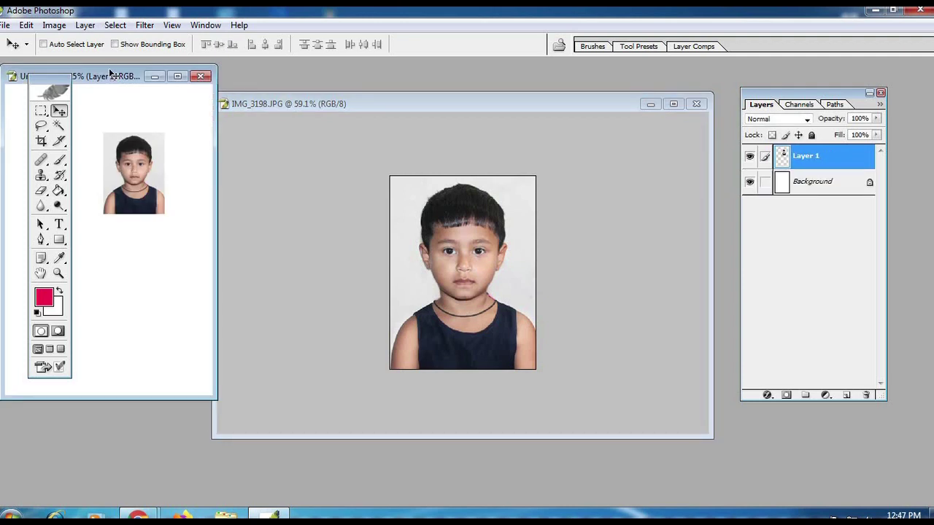
key("f")
left_click_drag(517, 221, 412, 167)
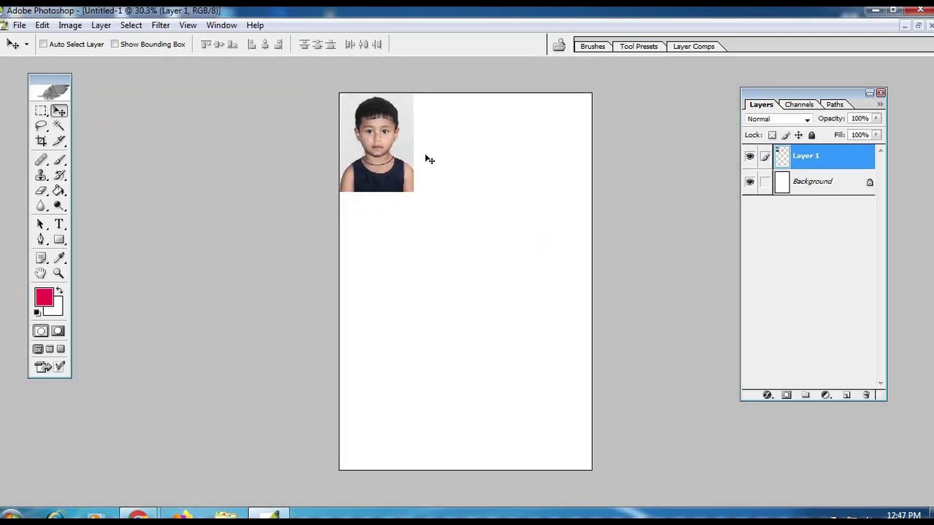
left_click_drag(418, 155, 485, 154)
key("shift+Right")
key("shift+Right")
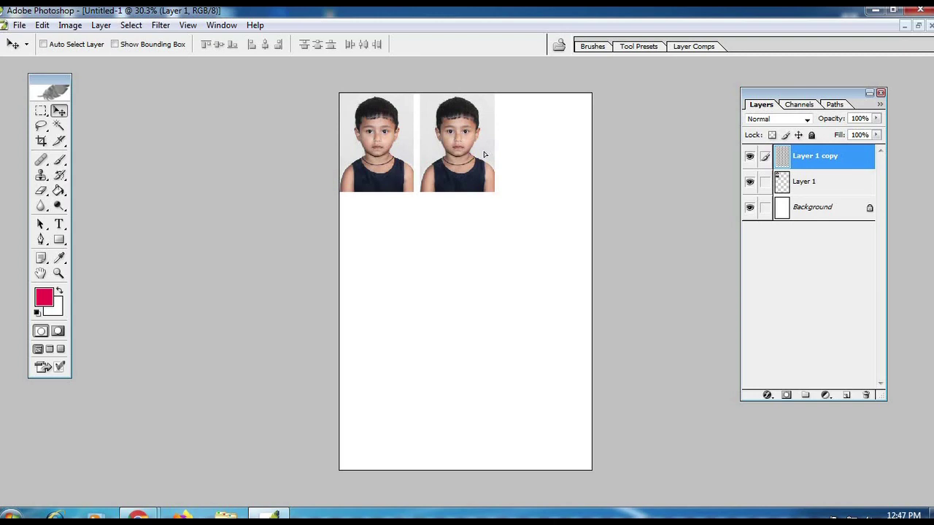
key("shift+Left")
left_click_drag(478, 154, 545, 150)
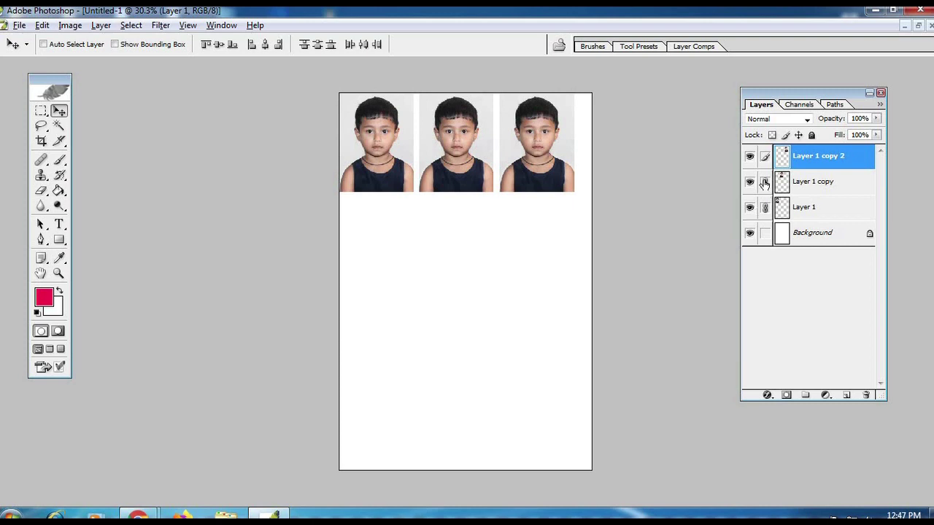
- Link the three top-row photo layers and merge them into one layer
left_click(765, 209)
key("ctrl+e")
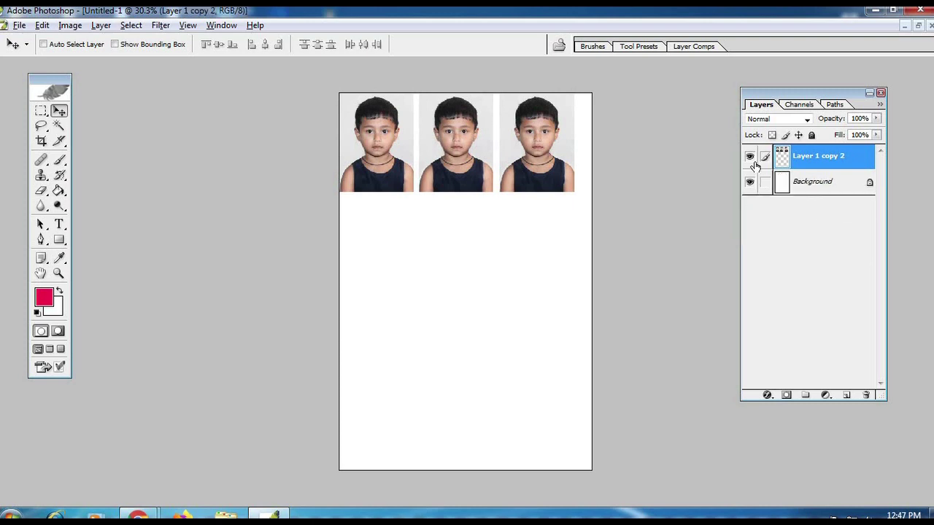
left_click(749, 157)
left_click(749, 157)
- Duplicate the row layer and drag the copy down as a second row of three
key("ctrl+j")
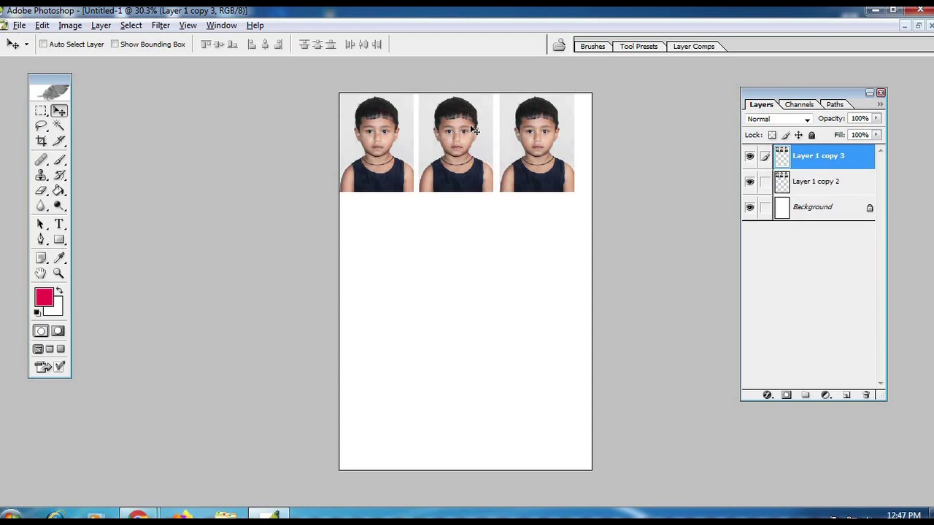
left_click_drag(472, 129, 479, 233)
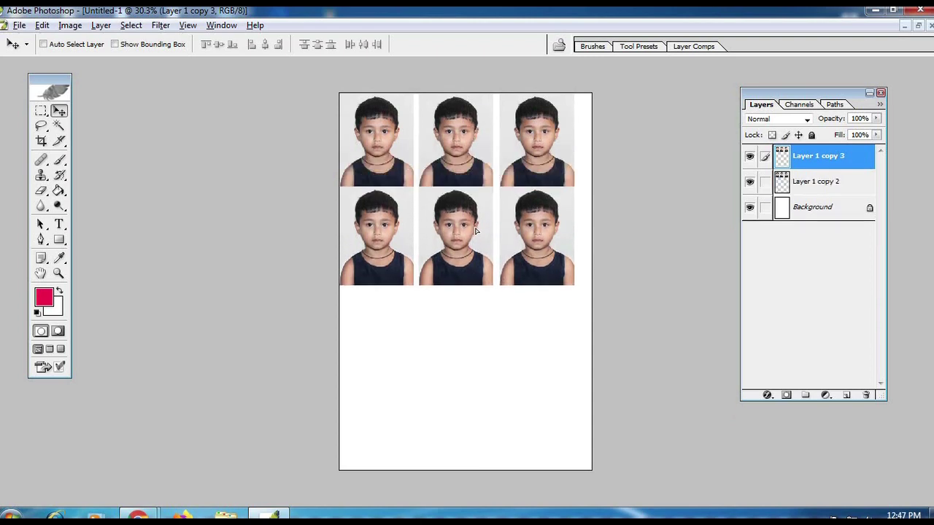
key("m")
key("ctrl+plus")
key("ctrl+plus")
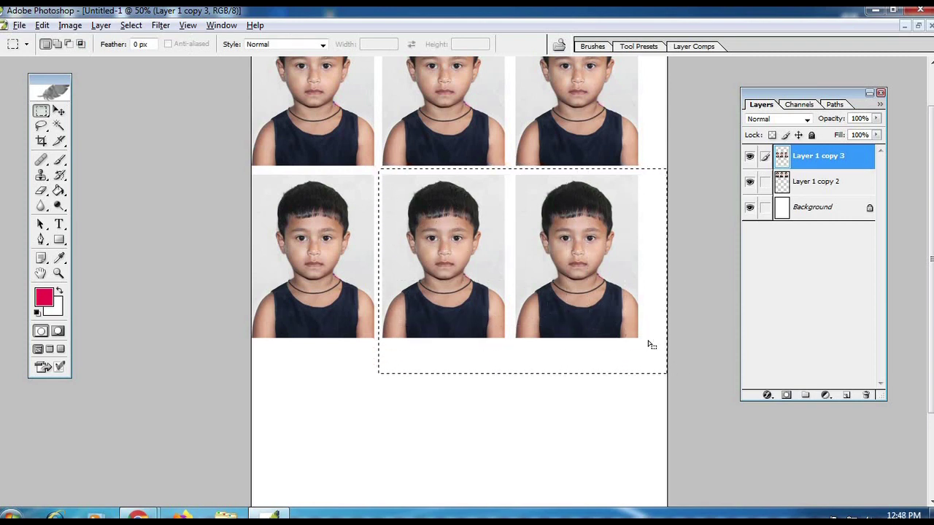
- Copy two selected photos to a new layer, move them below, and rotate them 90° clockwise
key("ctrl+j")
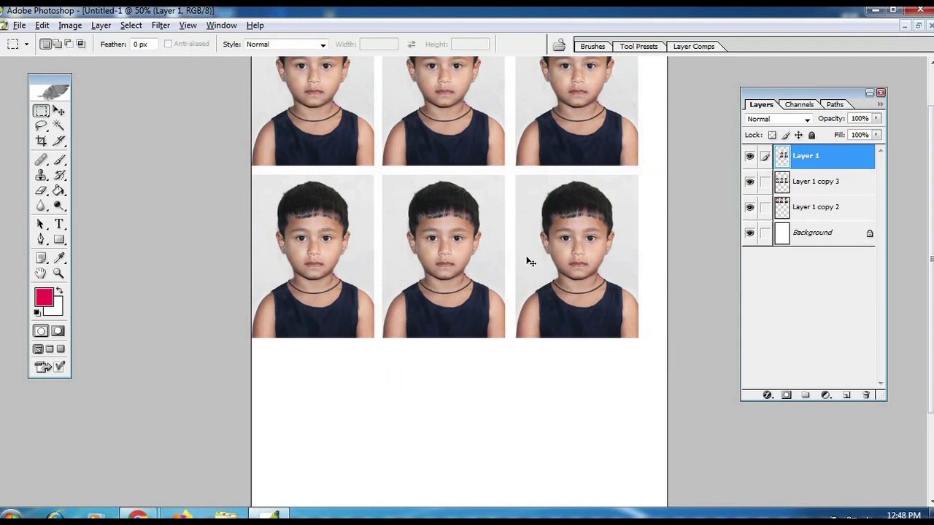
key("v")
left_click_drag(516, 285, 508, 345)
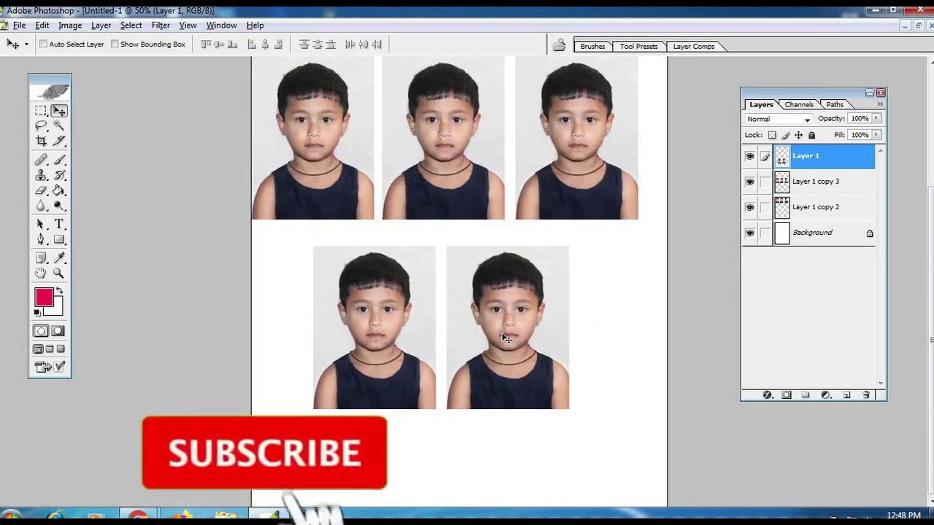
key("ctrl+t")
right_click(480, 291)
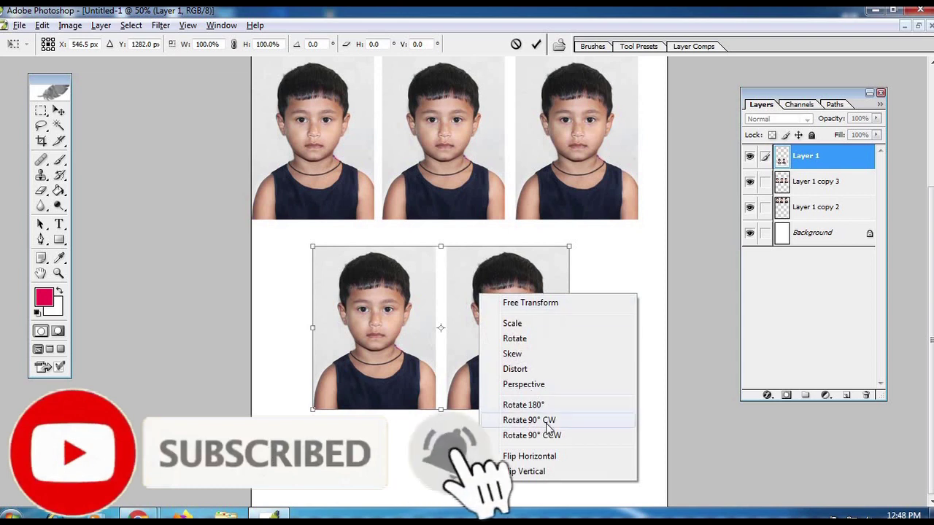
left_click(547, 420)
key("Return")
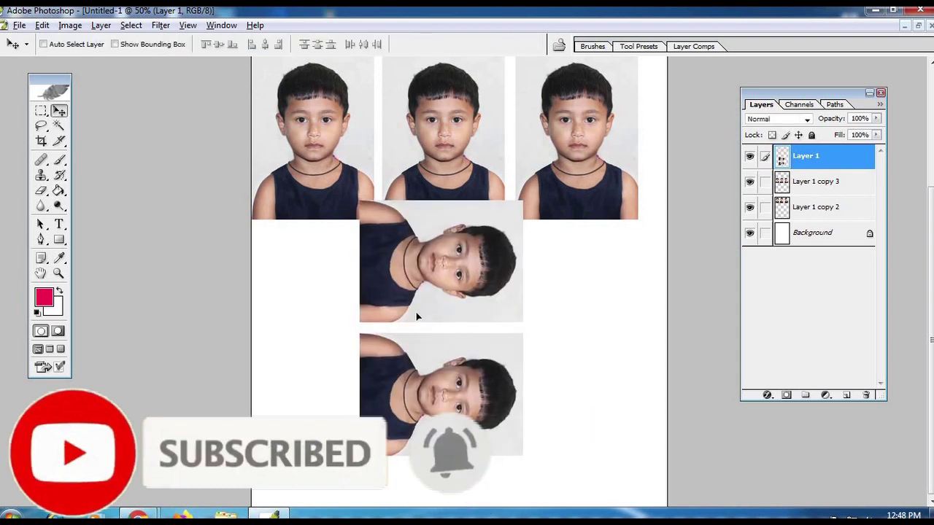
- Move the rotated pair under the grid at left and Alt-drag a copy to its right
left_click_drag(459, 237, 384, 271)
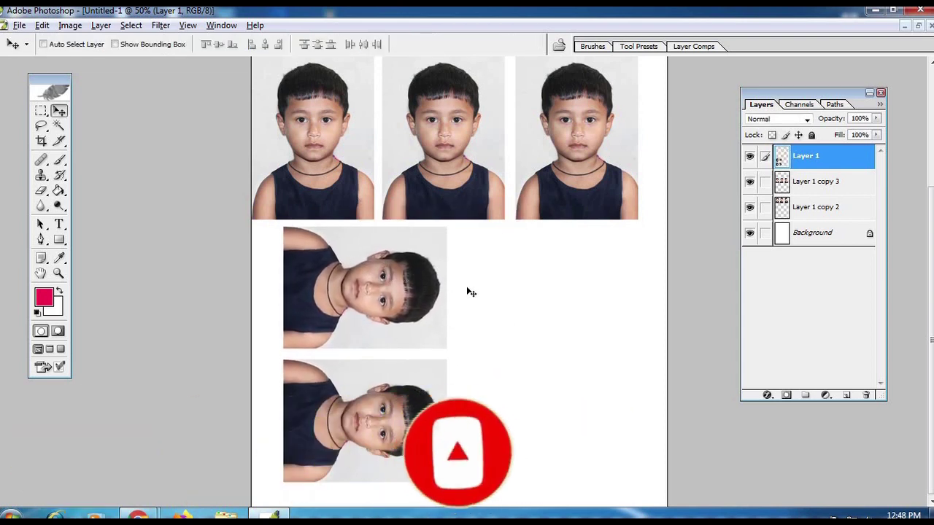
left_click_drag(394, 307, 547, 302)
key("ctrl+minus")
key("ctrl+minus")
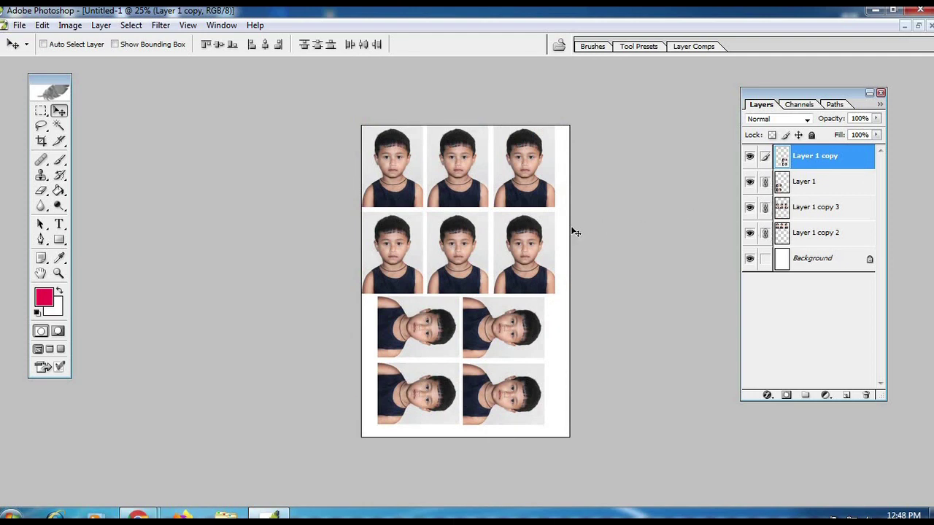
- Merge all ten photos into one layer, nudge them right and down, and open Print
key("ctrl+e")
key("ctrl+plus")
key("shift+Right")
key("shift+Right")
key("shift+Right")
key("shift+Down")
key("shift+Down")
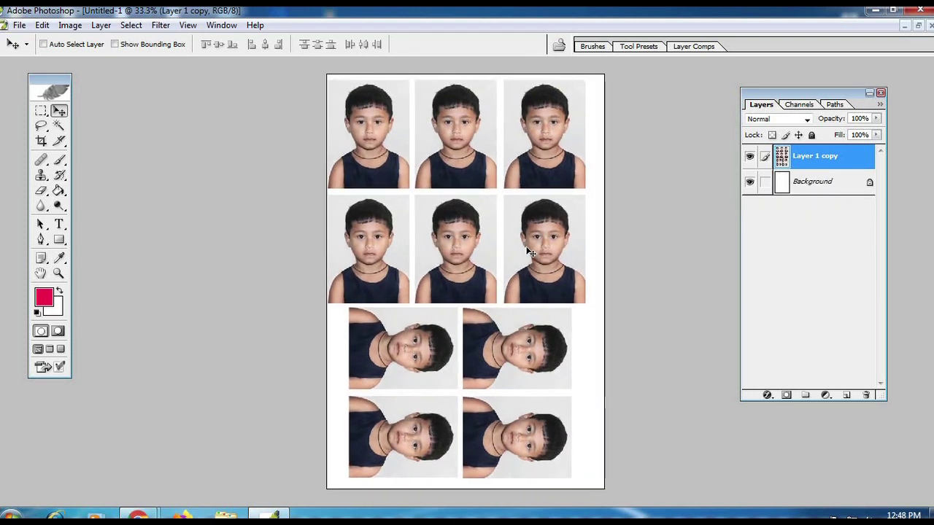
key("shift+Right")
key("shift+Down")
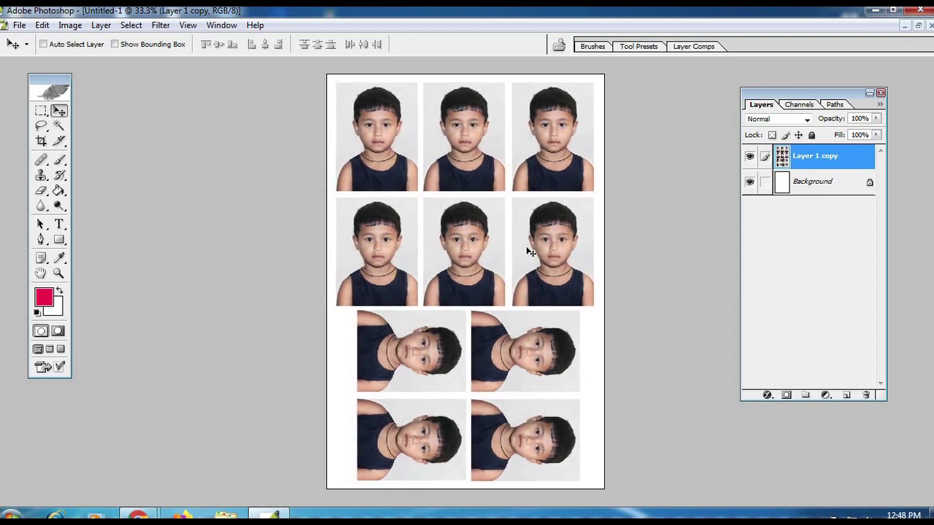
key("ctrl+minus")
key("ctrl+plus")
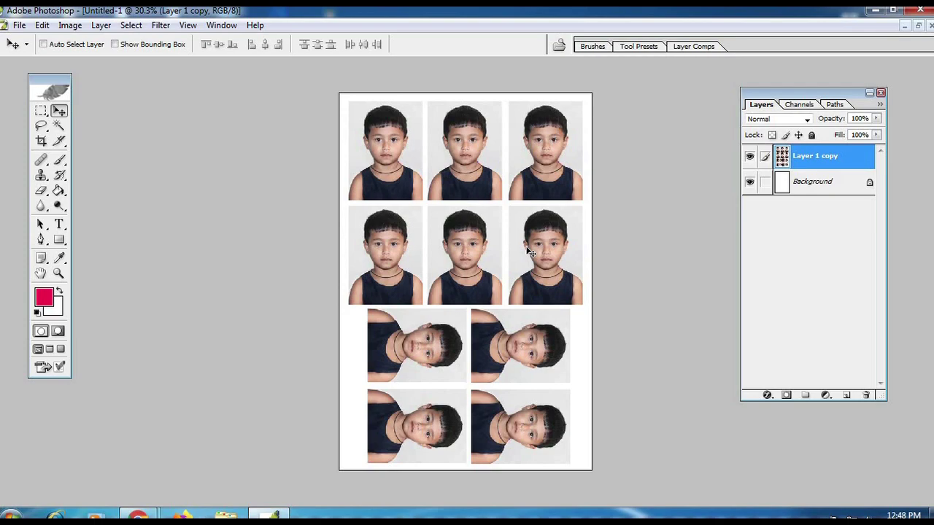
key("ctrl+p")
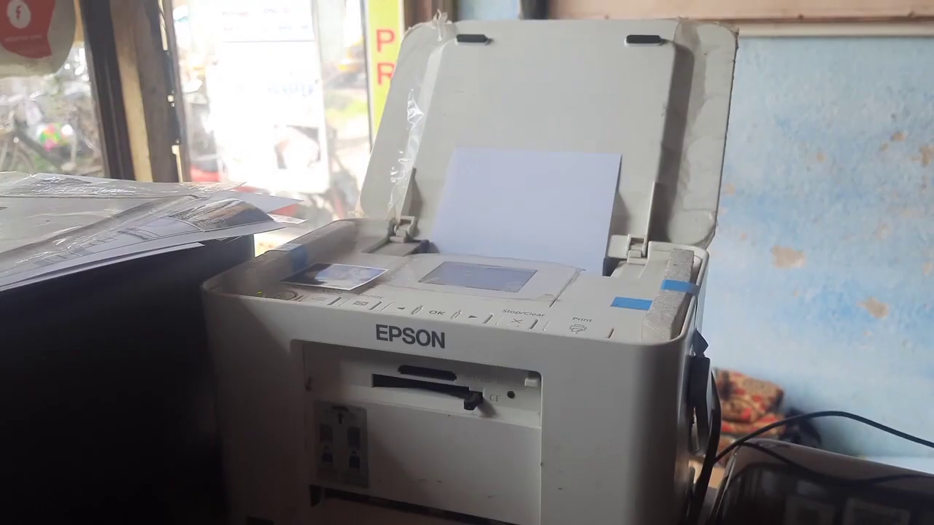